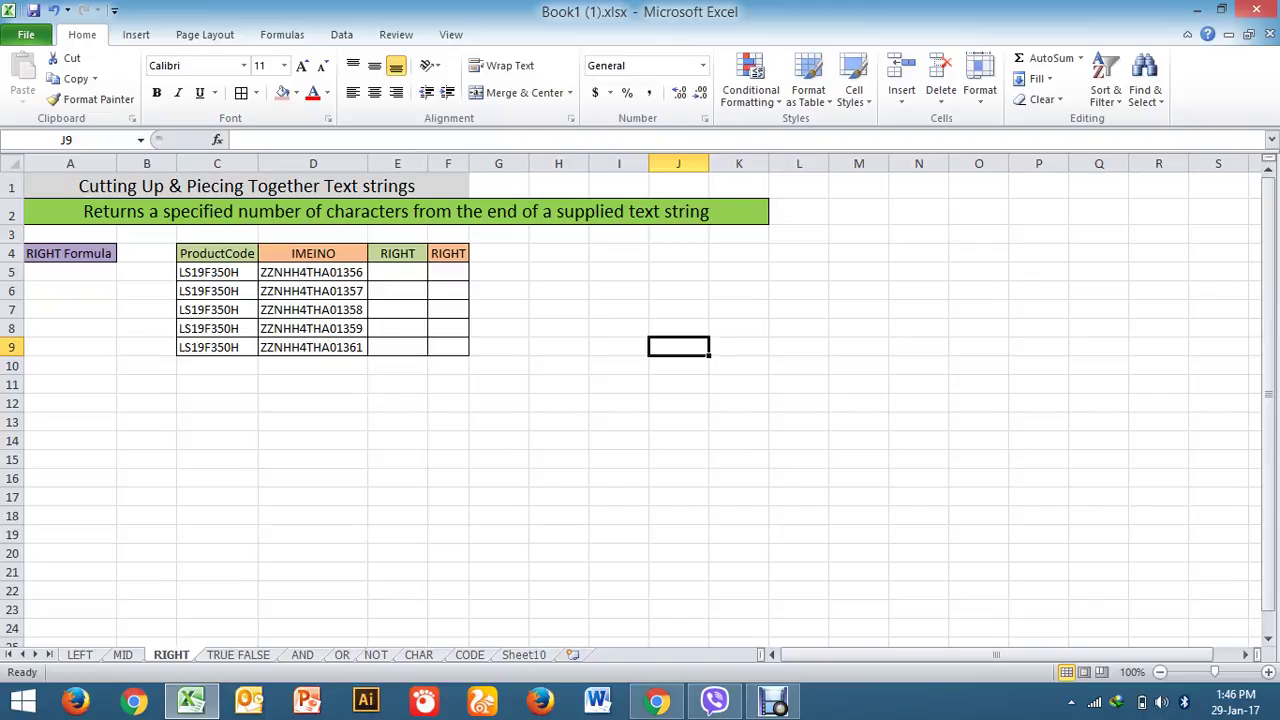
Enter =RIGHT(C5,5) in E5 to return the last 5 characters of the ProductCode
left_click(423, 274)
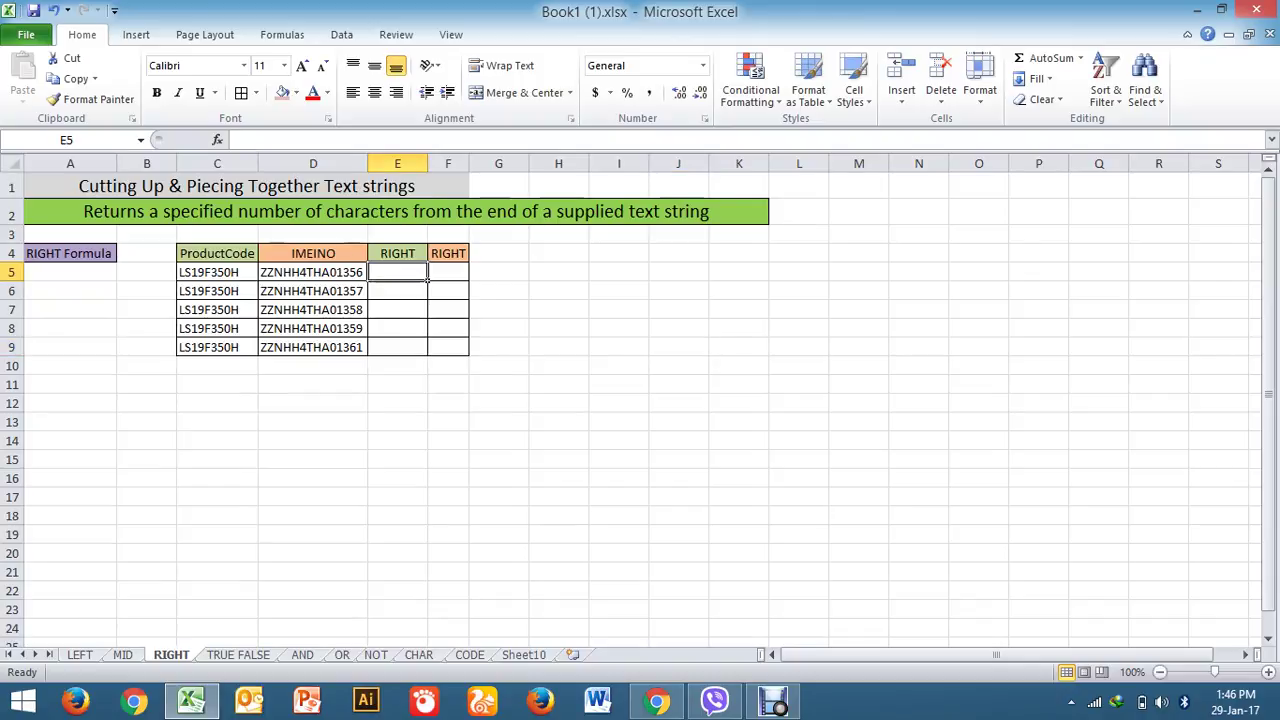
type("=r")
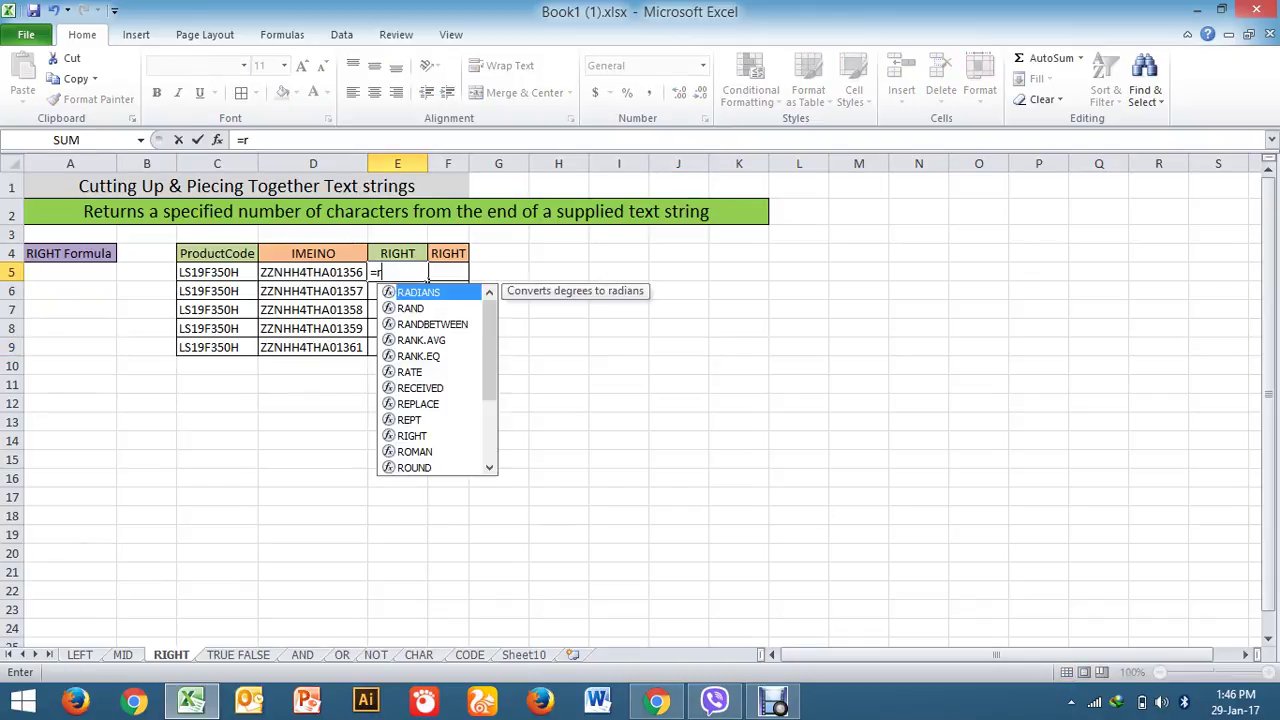
type("ig")
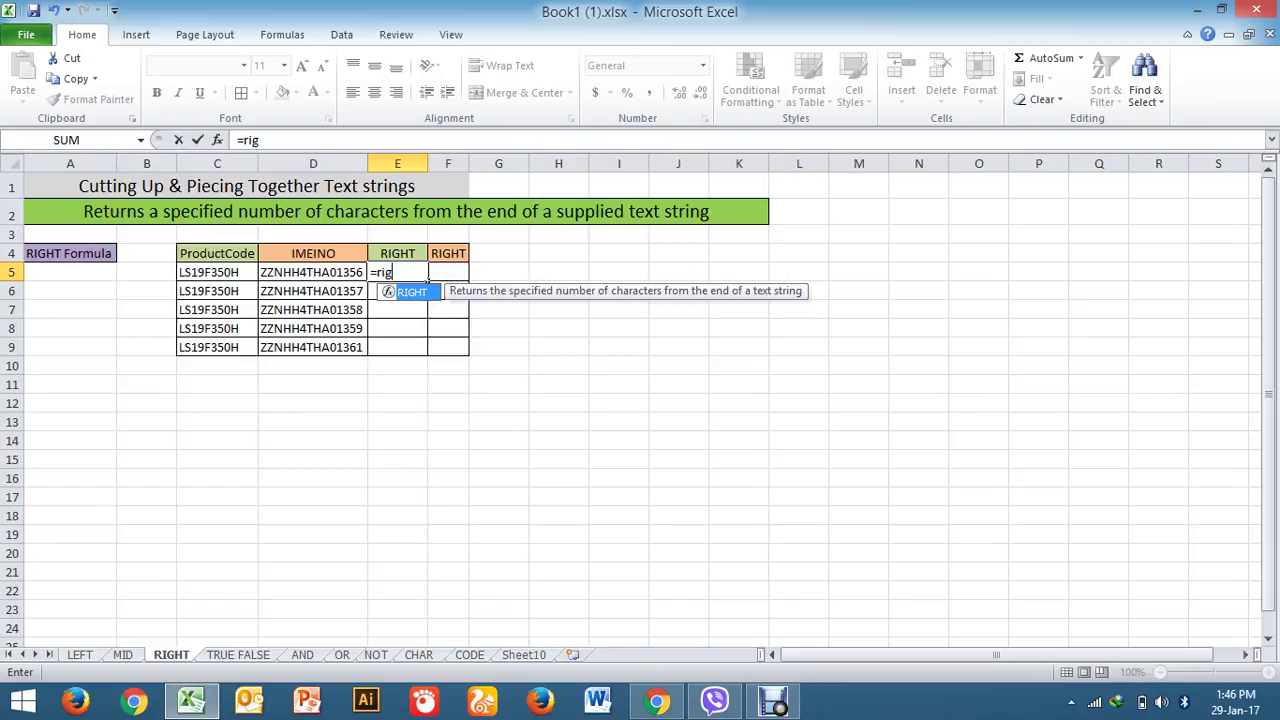
key("Tab")
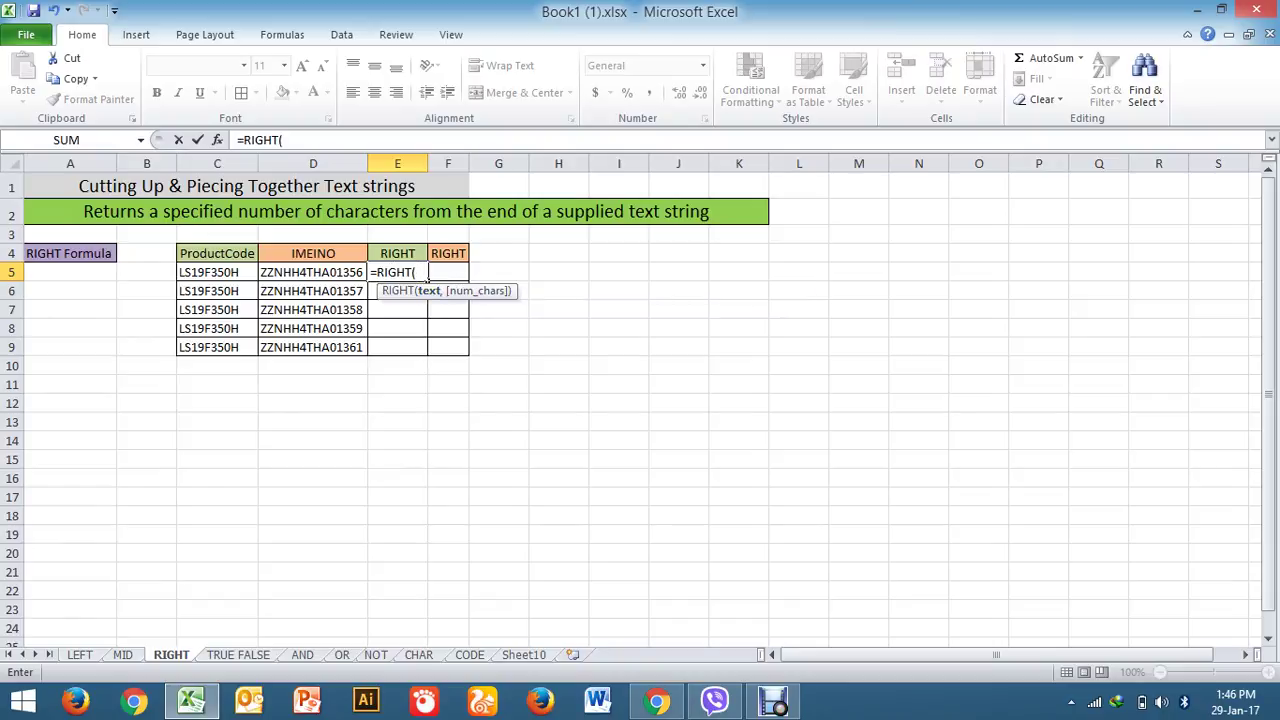
left_click(230, 278)
type(",")
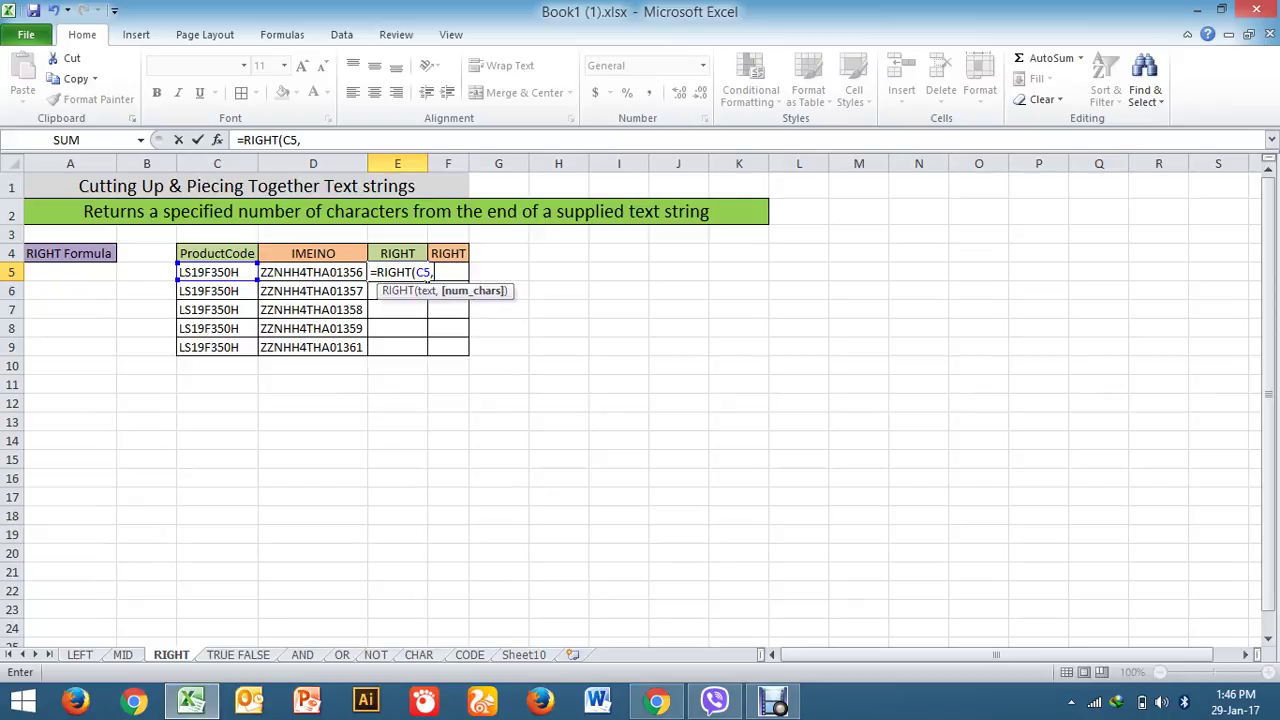
type("F35")
type(")")
key("Return")
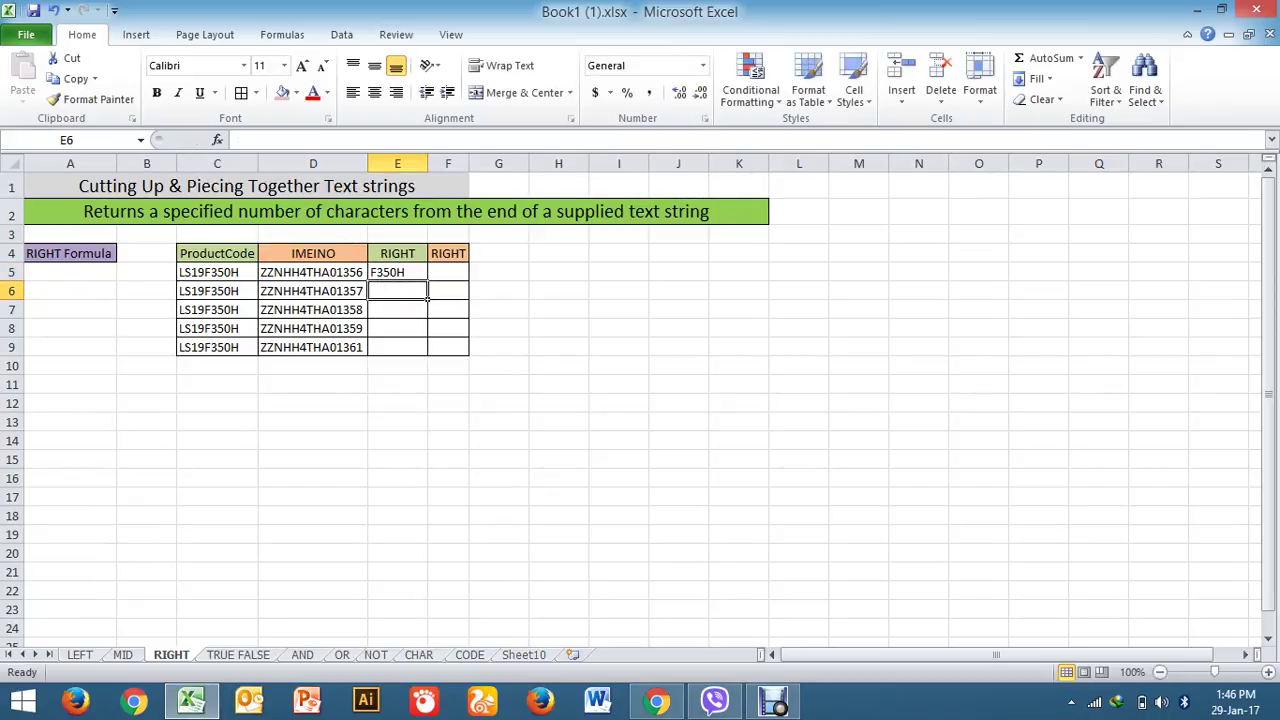
Copy the E5 formula down through E5:E9 so every row shows F350H
left_click(397, 272)
key("ctrl+c")
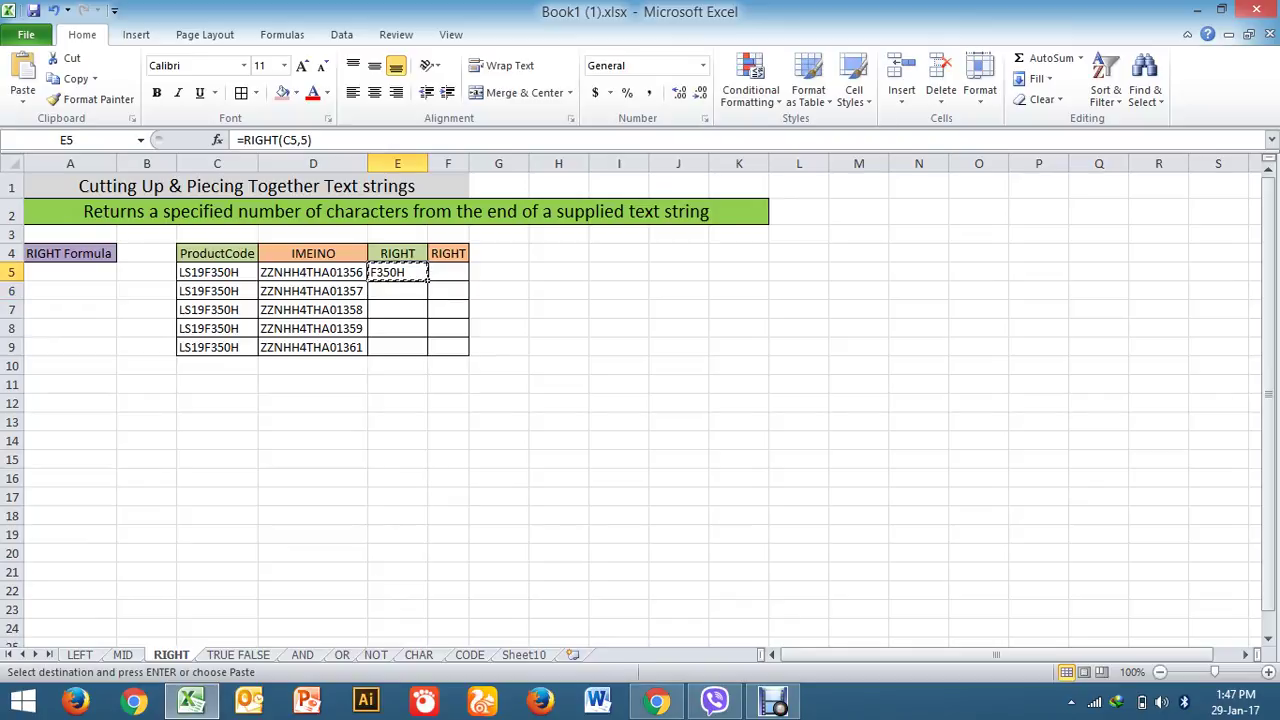
key("Left")
key("ctrl+Down")
key("Right")
key("ctrl+shift+Up")
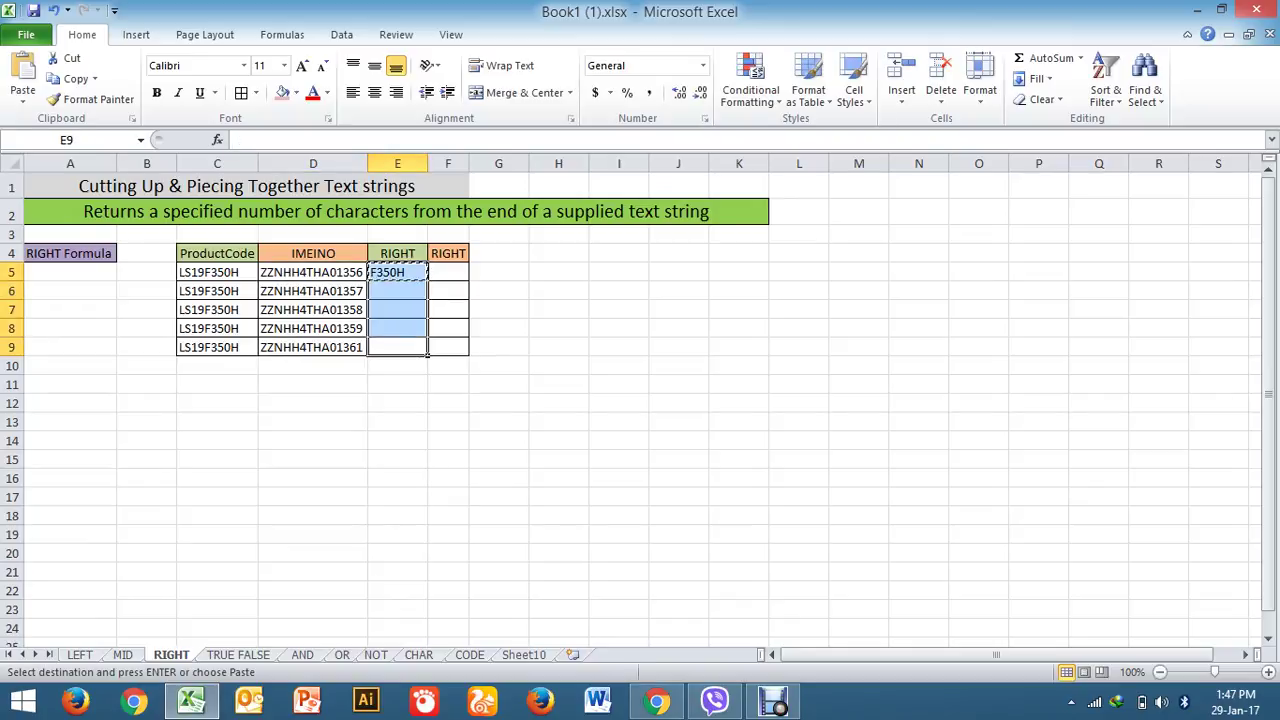
key("ctrl+v")
key("Escape")
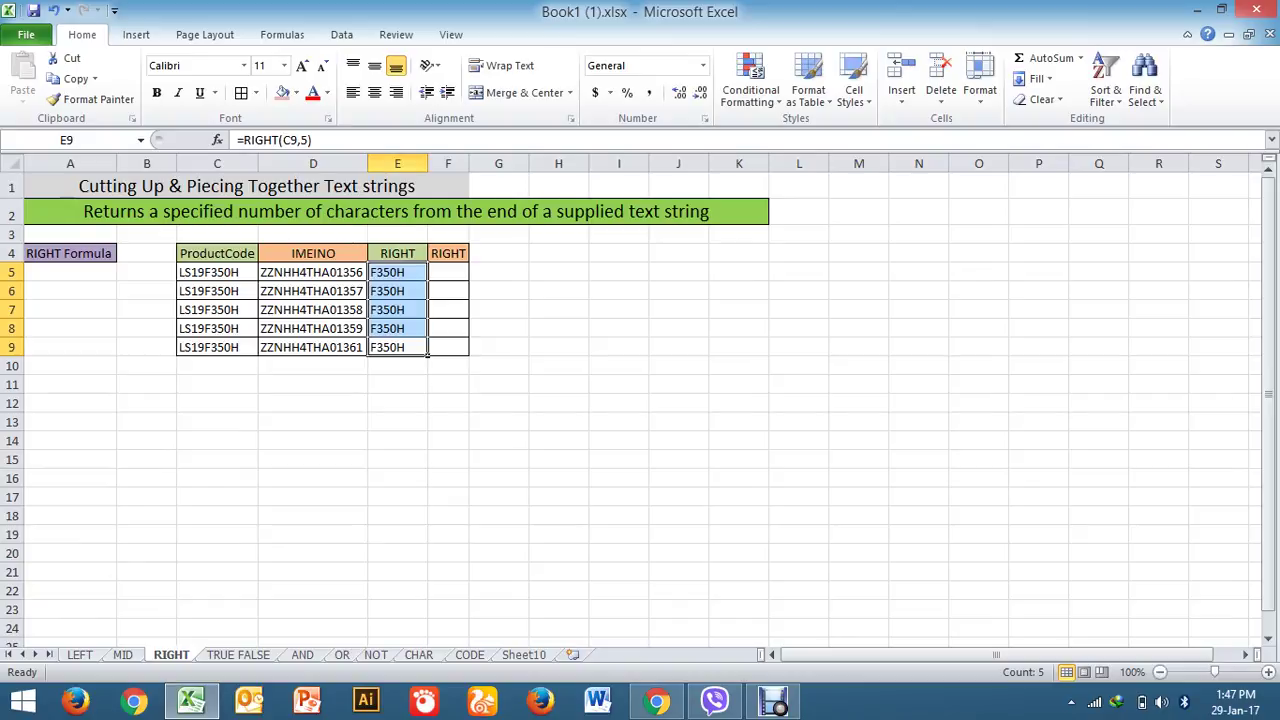
left_click(498, 421)
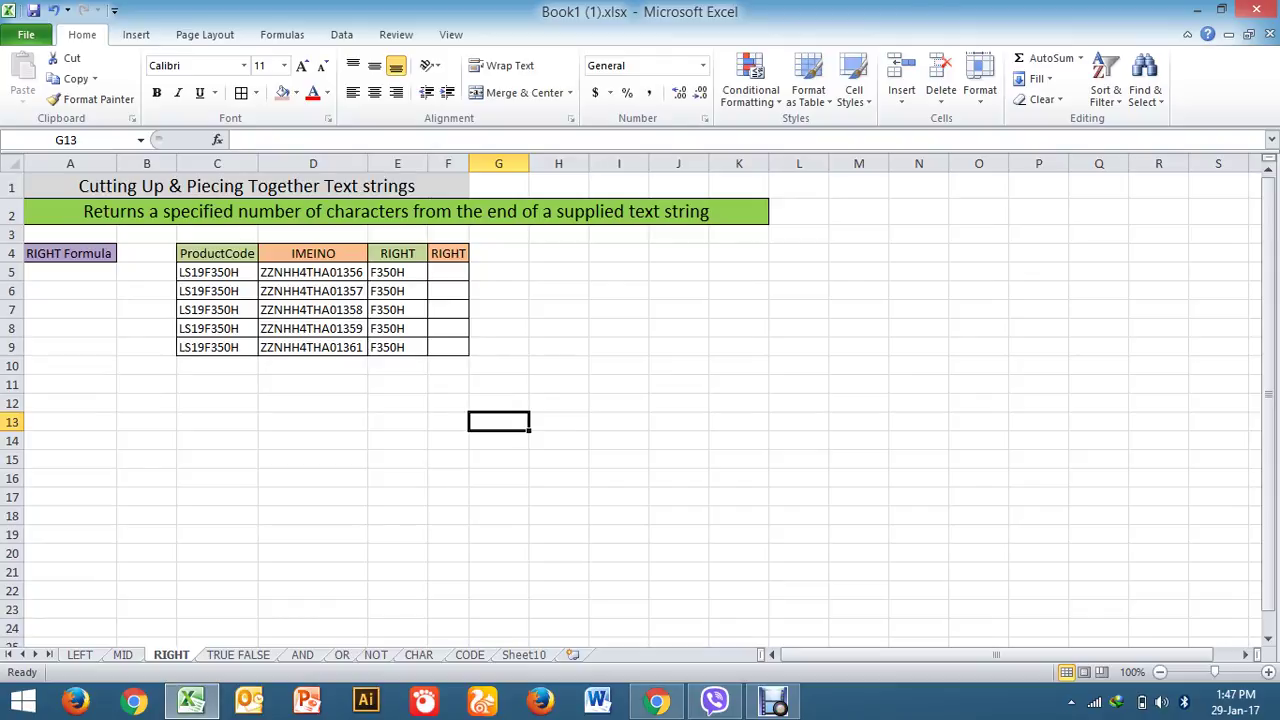
Change C6 to LS19F555H and shade C6 and its result E6 pink
left_click(250, 291)
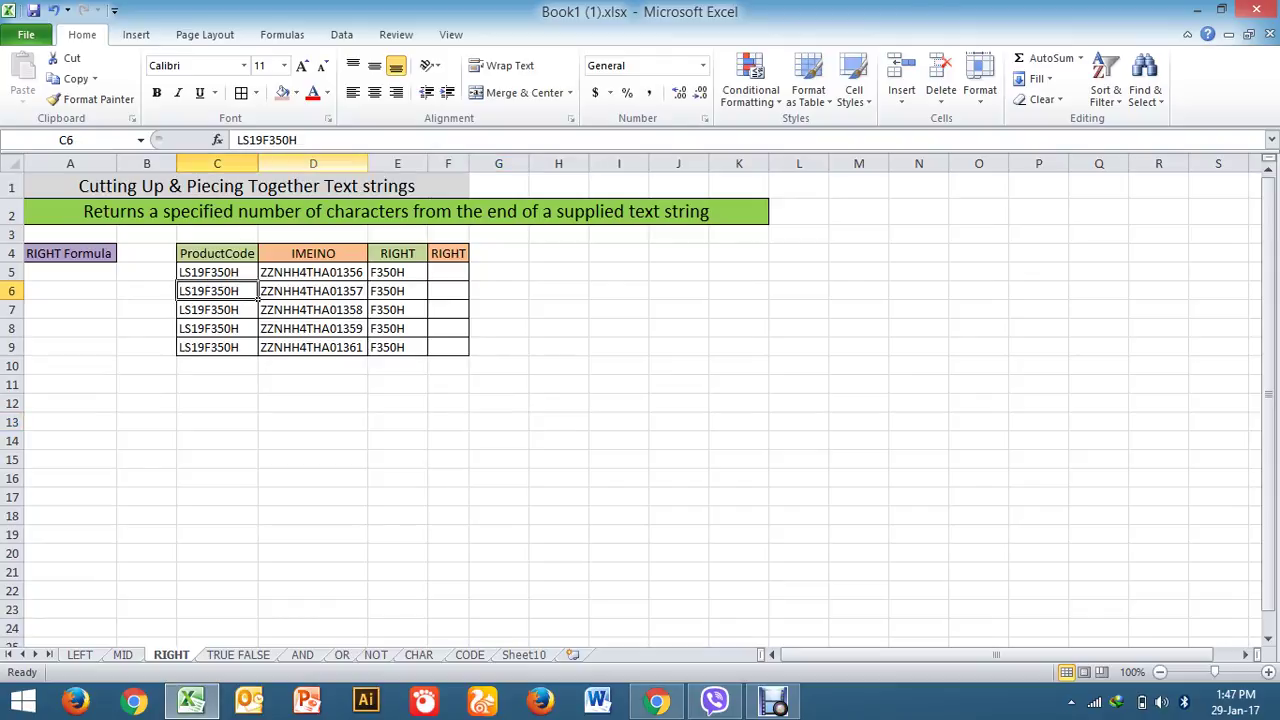
left_click(289, 140)
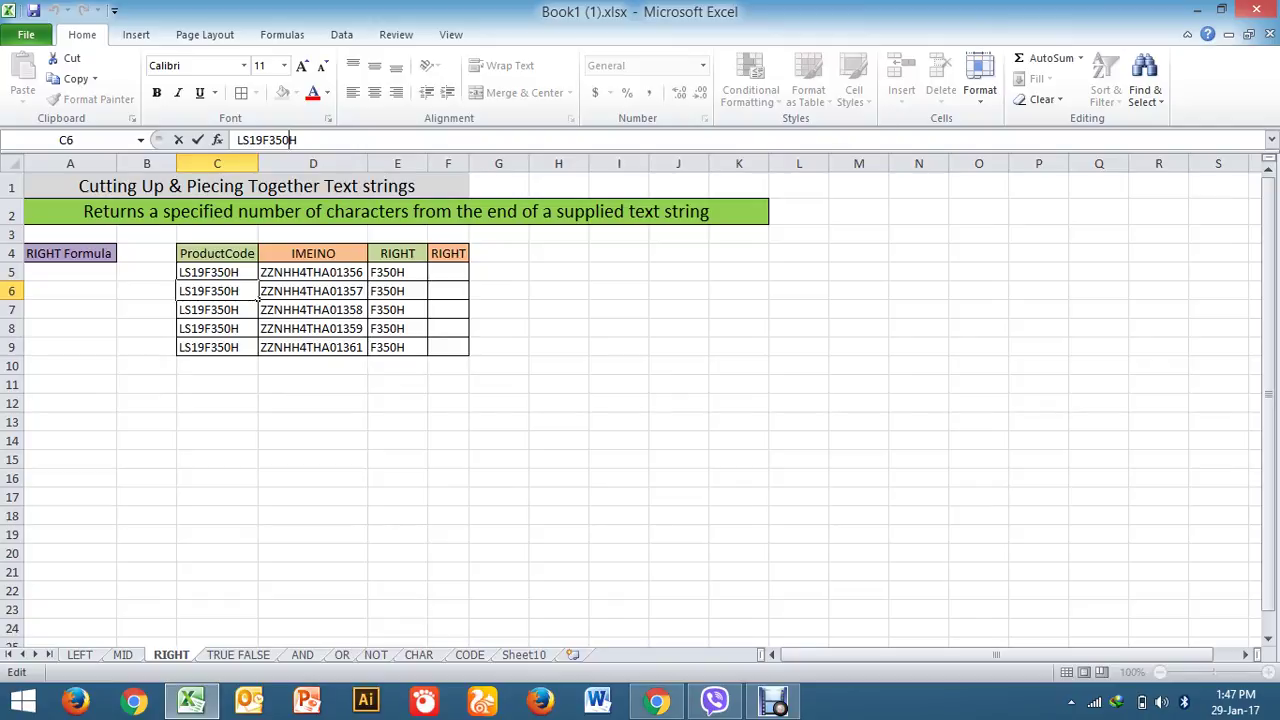
key("BackSpace")
key("BackSpace")
key("BackSpace")
type("55")
type("5")
left_click(678, 478)
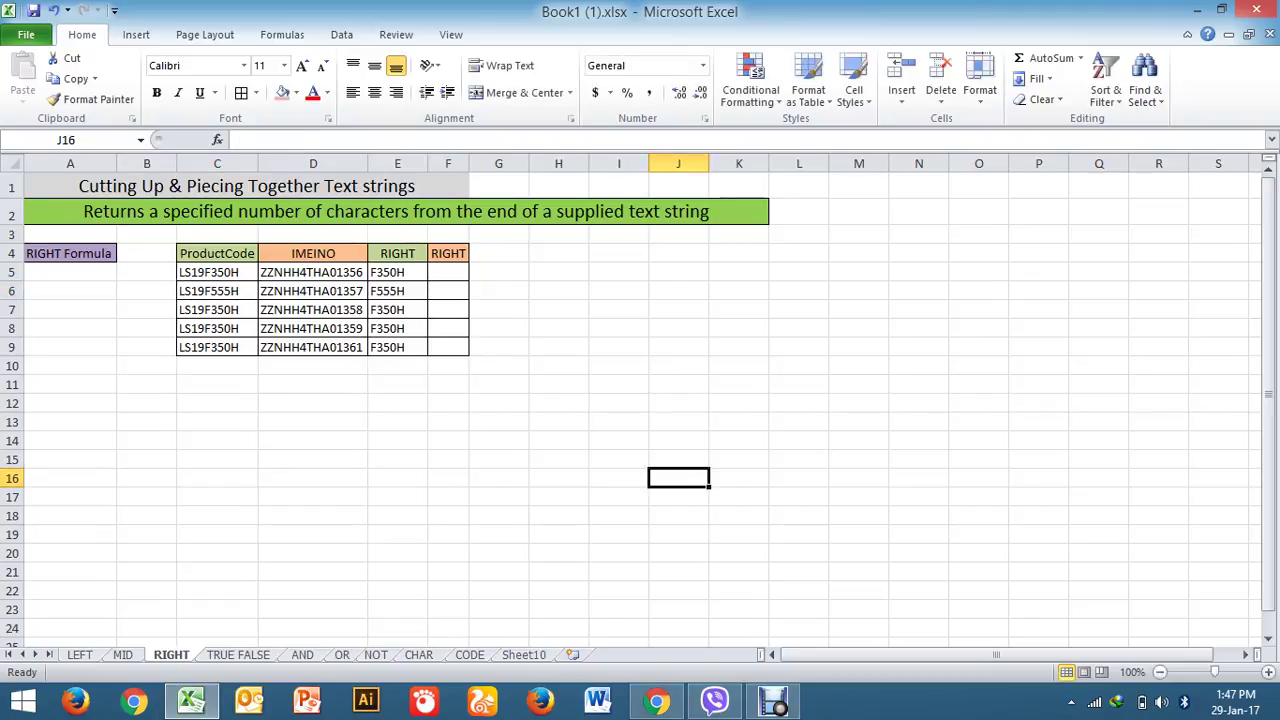
left_click(424, 291)
left_click(282, 92)
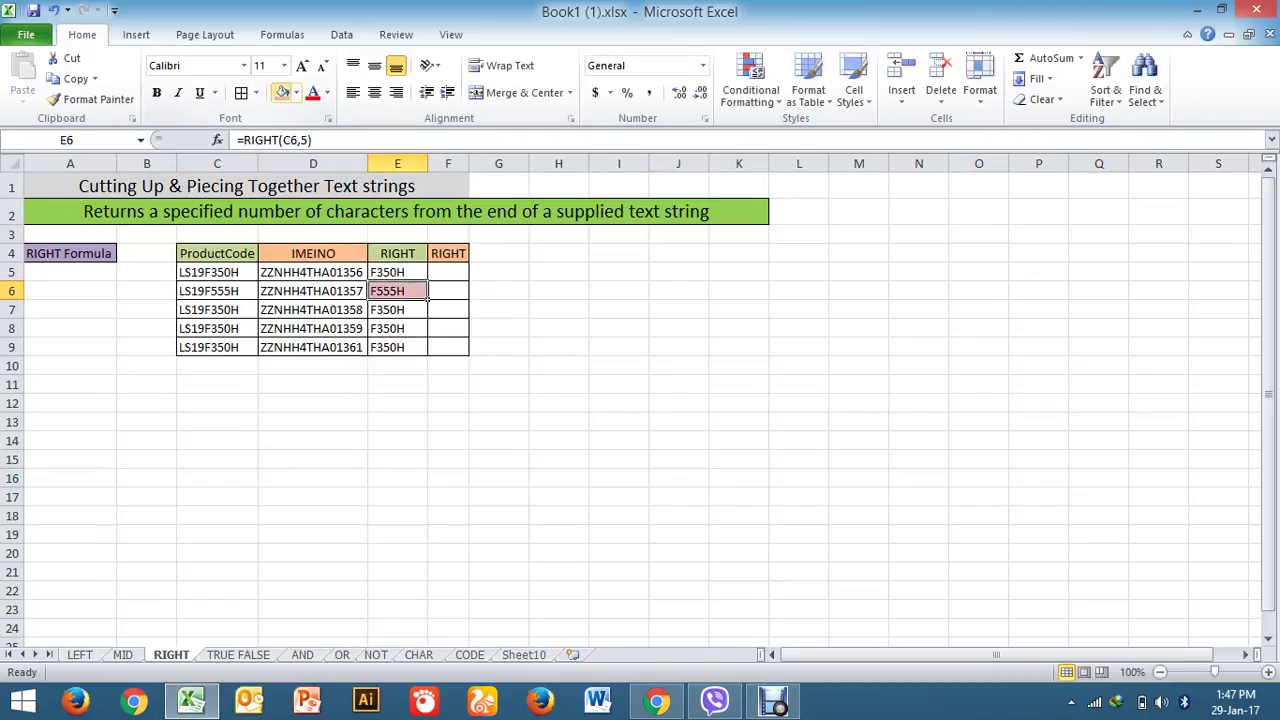
left_click(245, 292)
left_click(282, 92)
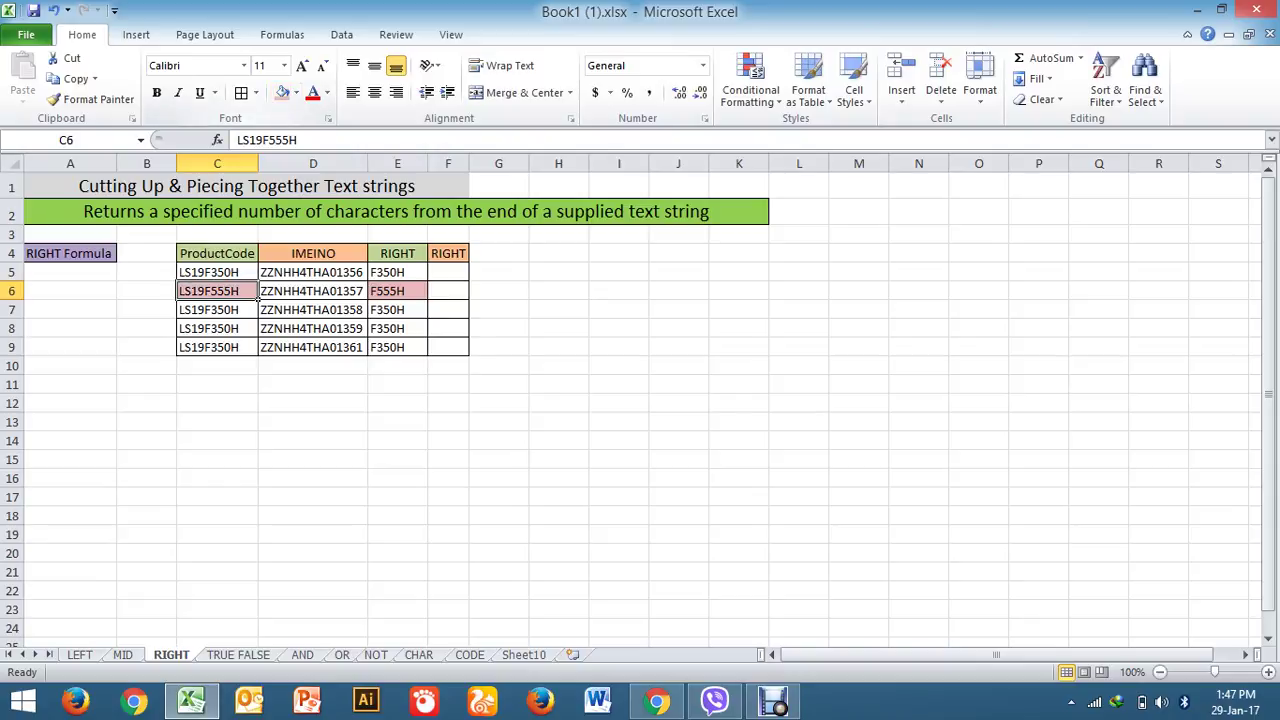
left_click(498, 384)
Change C8 to LS19F678H and shade C8 and E8 pink
left_click(256, 335)
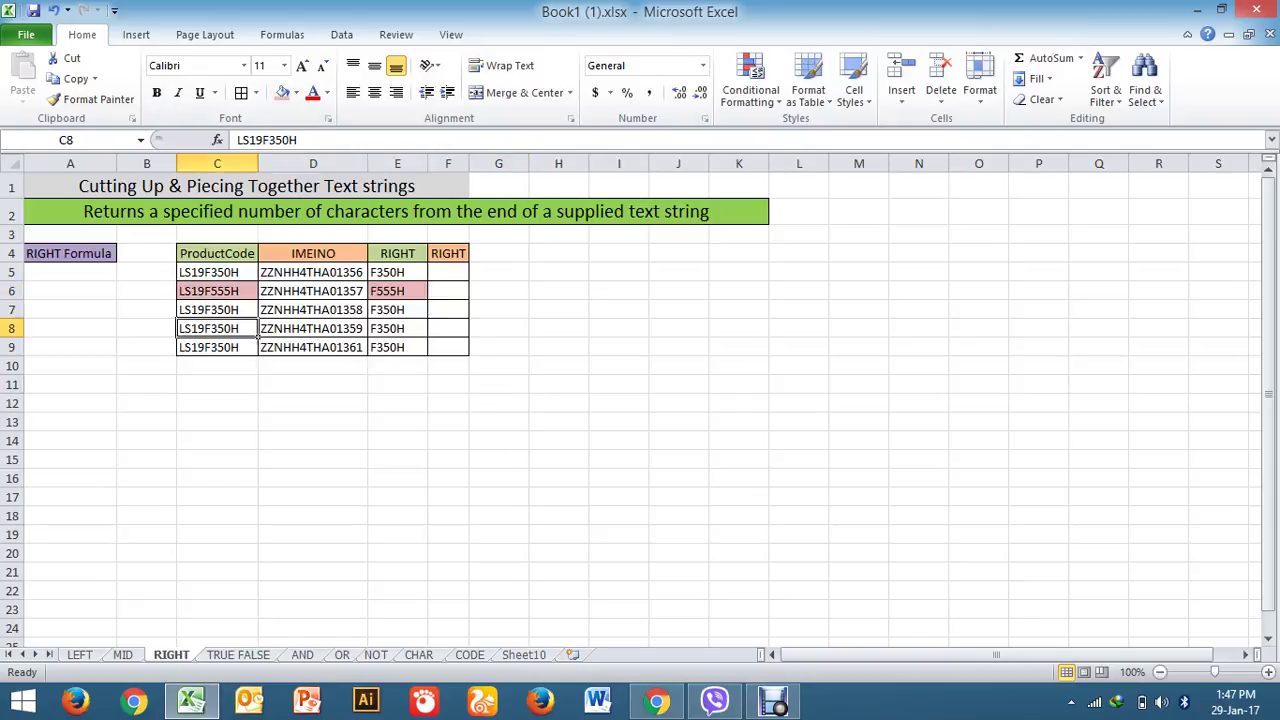
double_click(256, 337)
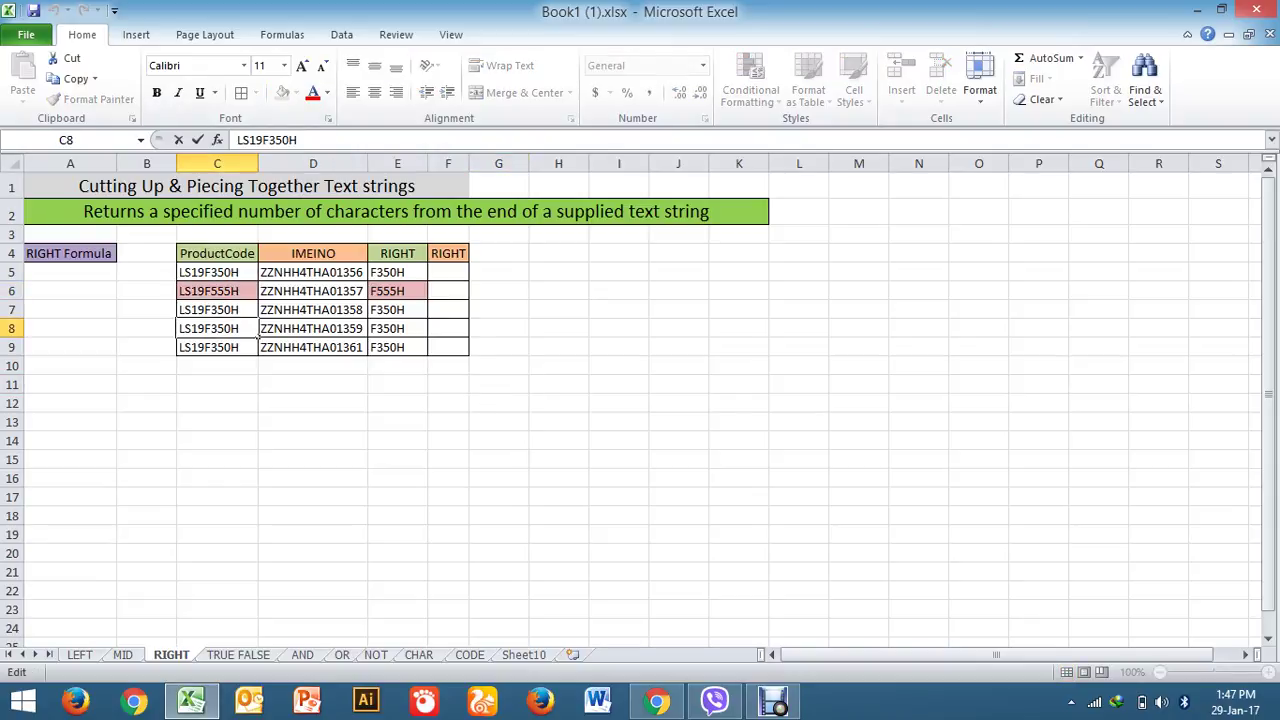
key("BackSpace")
key("BackSpace")
key("BackSpace")
type("678")
left_click(558, 497)
left_click(397, 328)
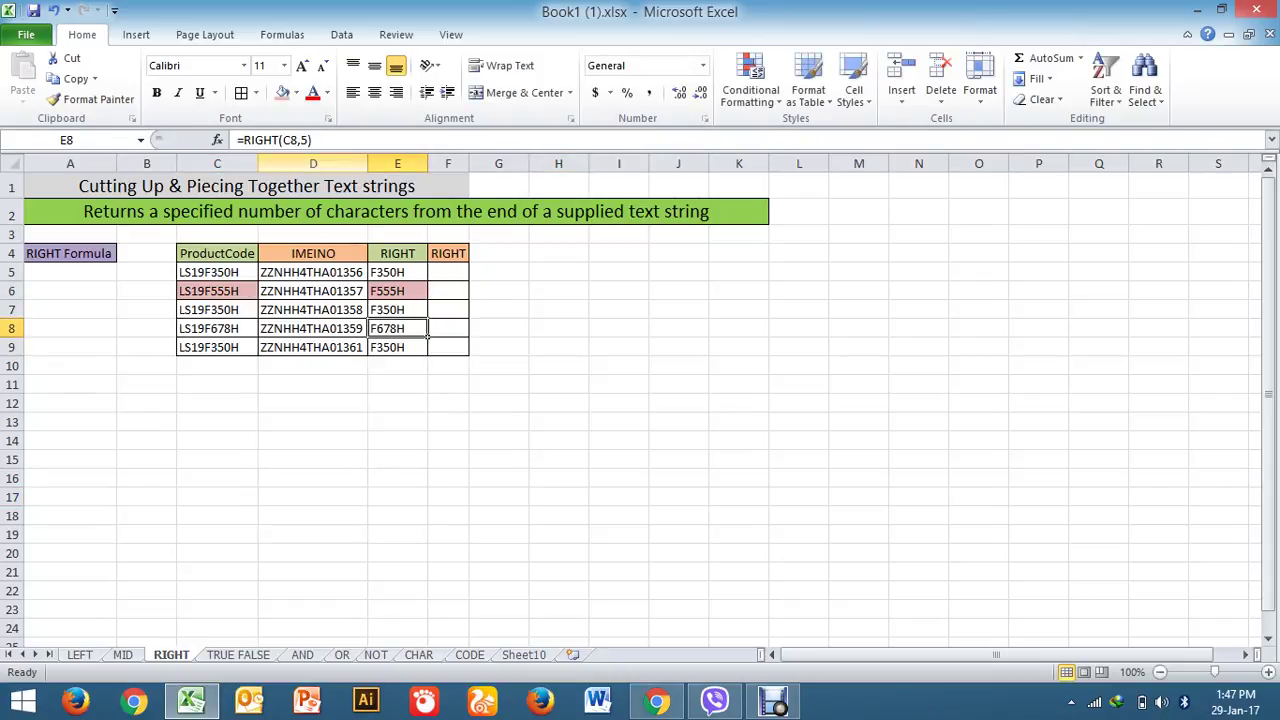
left_click(283, 92)
left_click(217, 328)
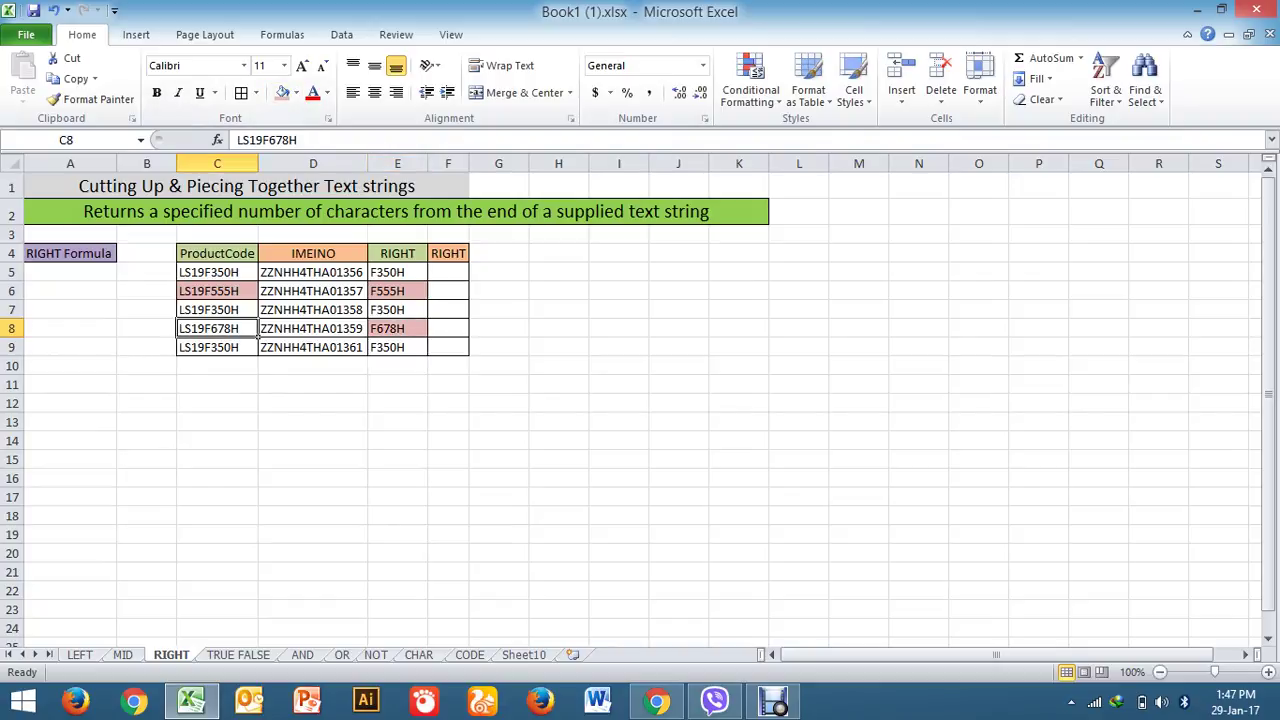
left_click(283, 92)
left_click(618, 384)
left_click(397, 272)
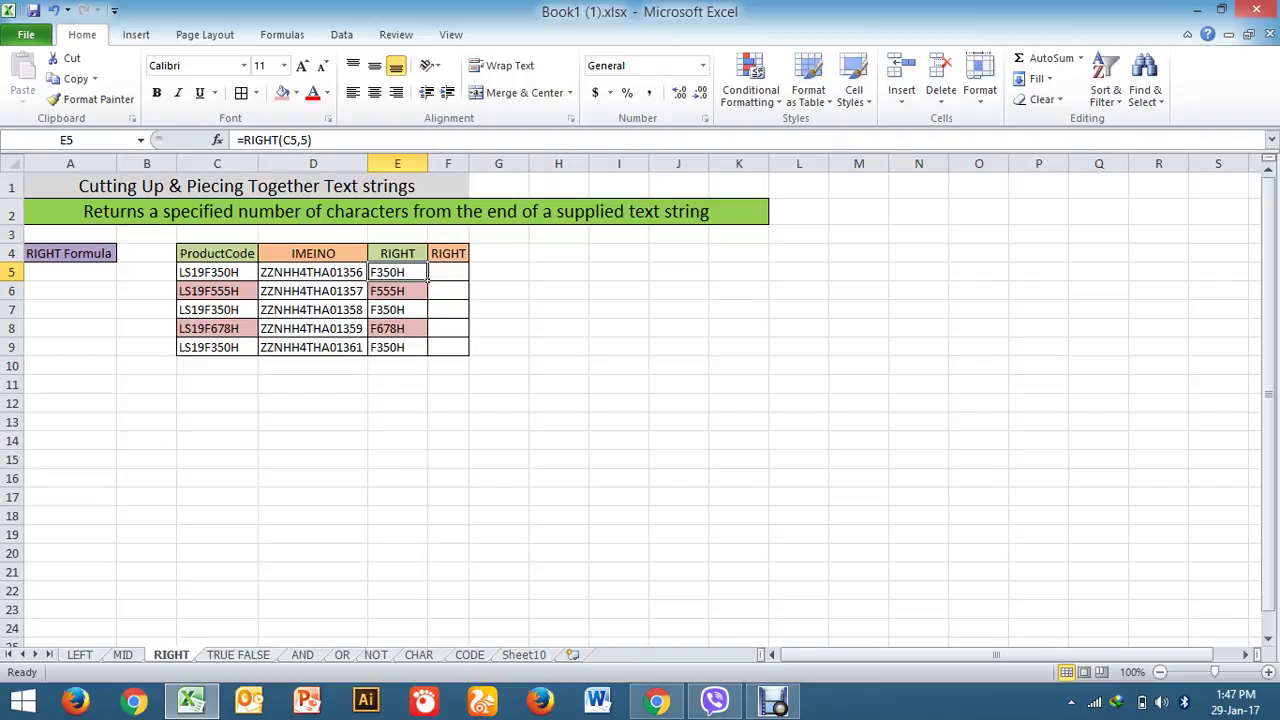
left_click(217, 163)
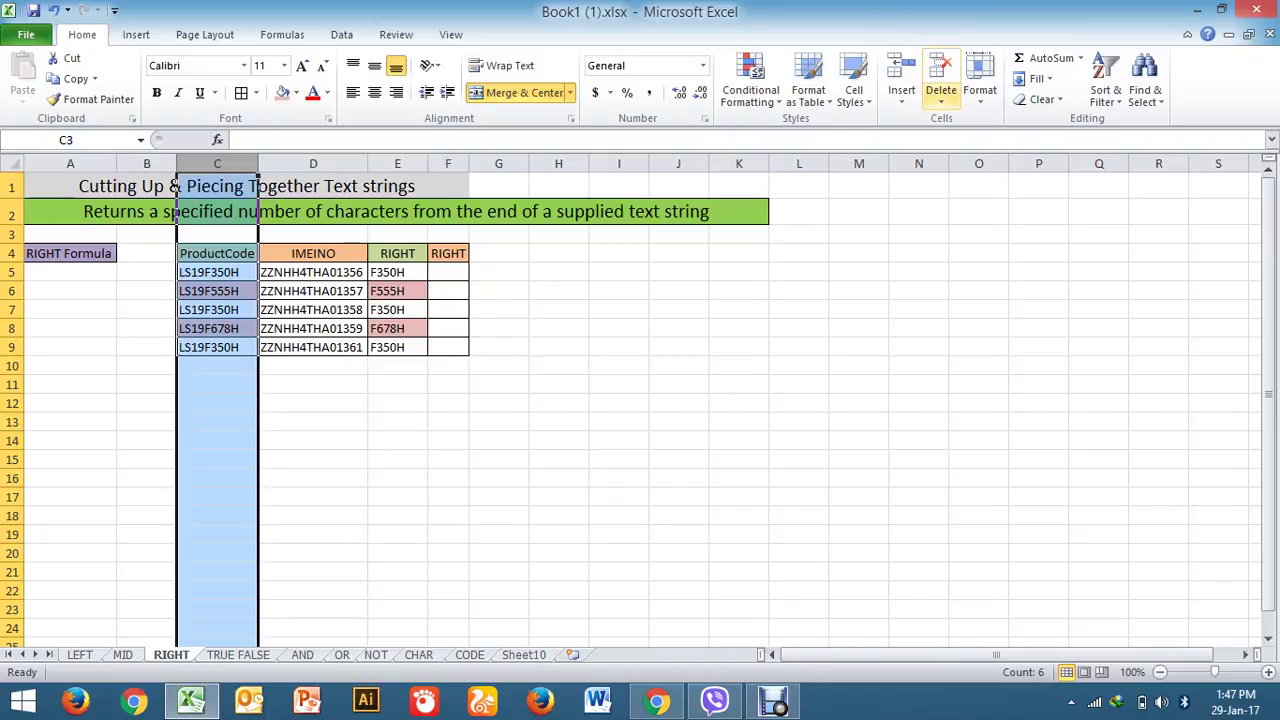
left_click(940, 80)
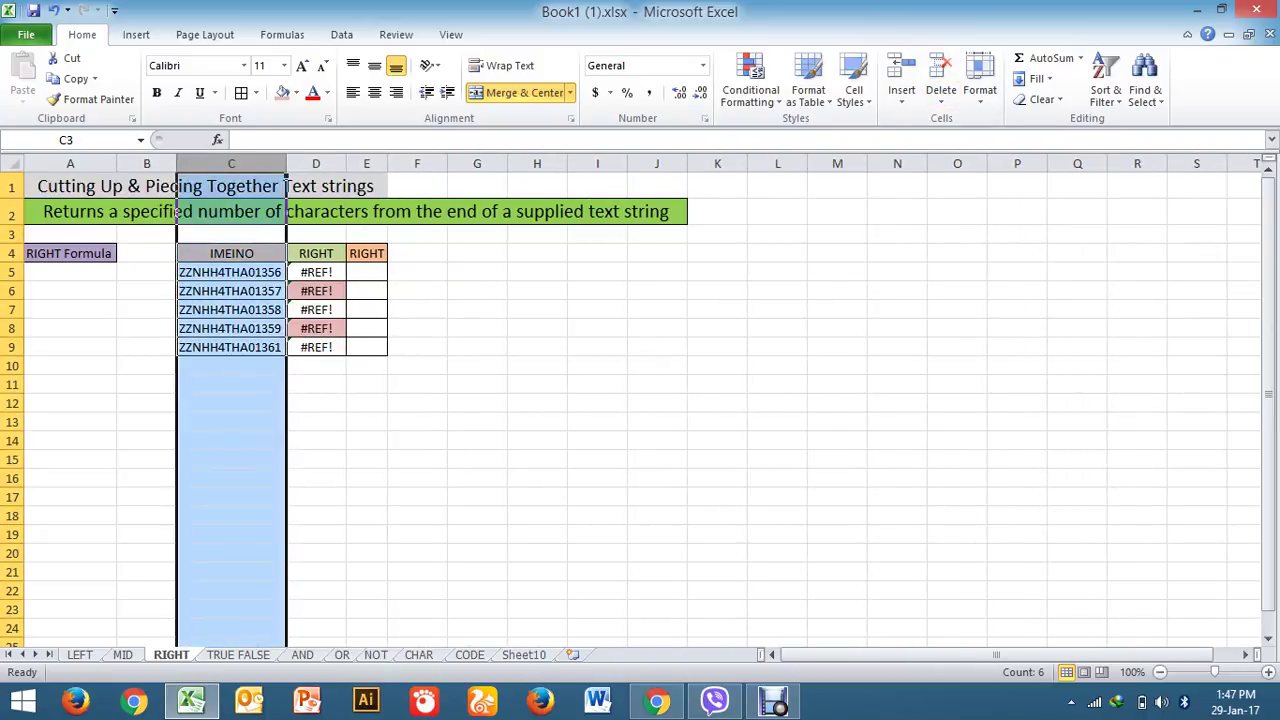
key("ctrl+z")
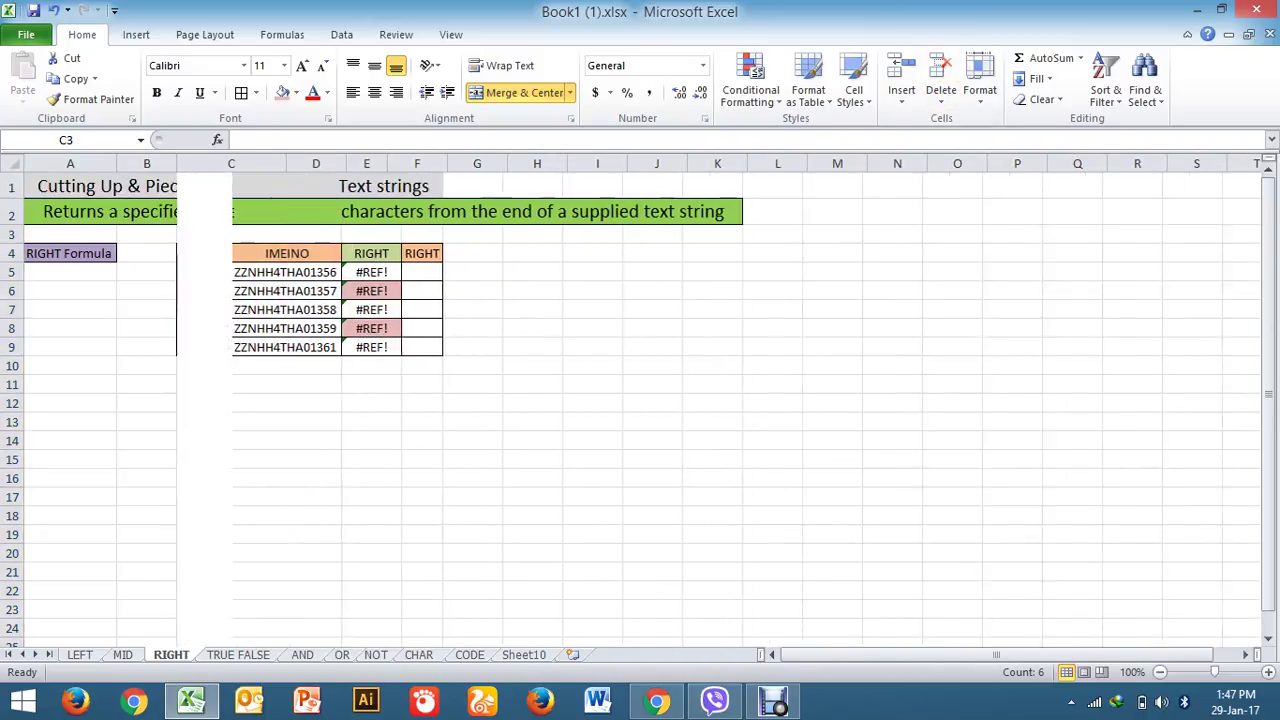
left_click(255, 292)
left_click(558, 384)
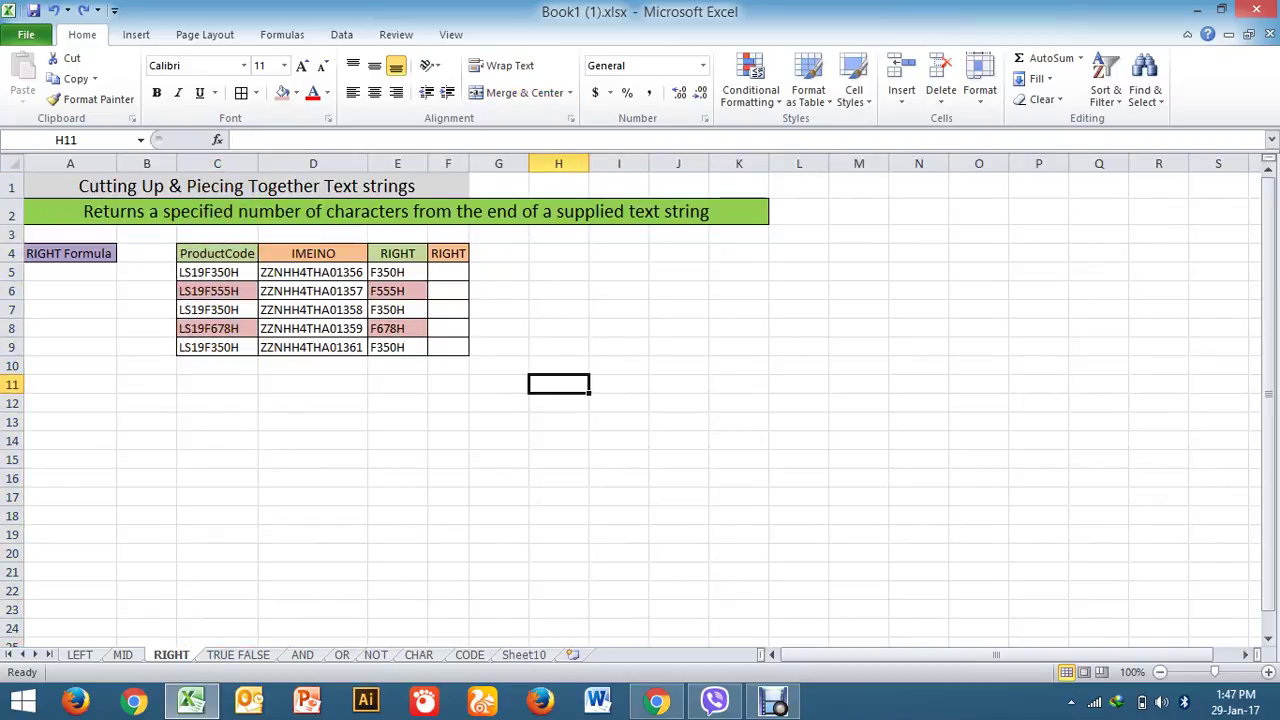
left_click(425, 279)
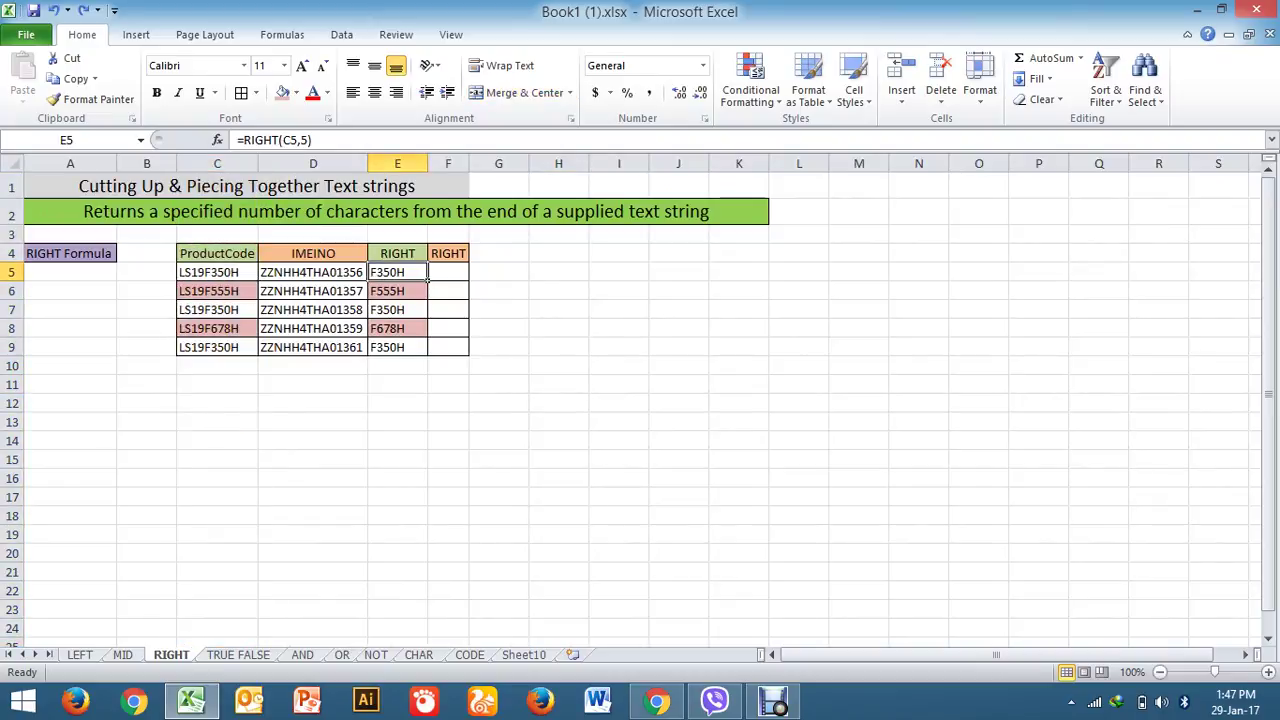
left_click_drag(425, 279, 428, 352)
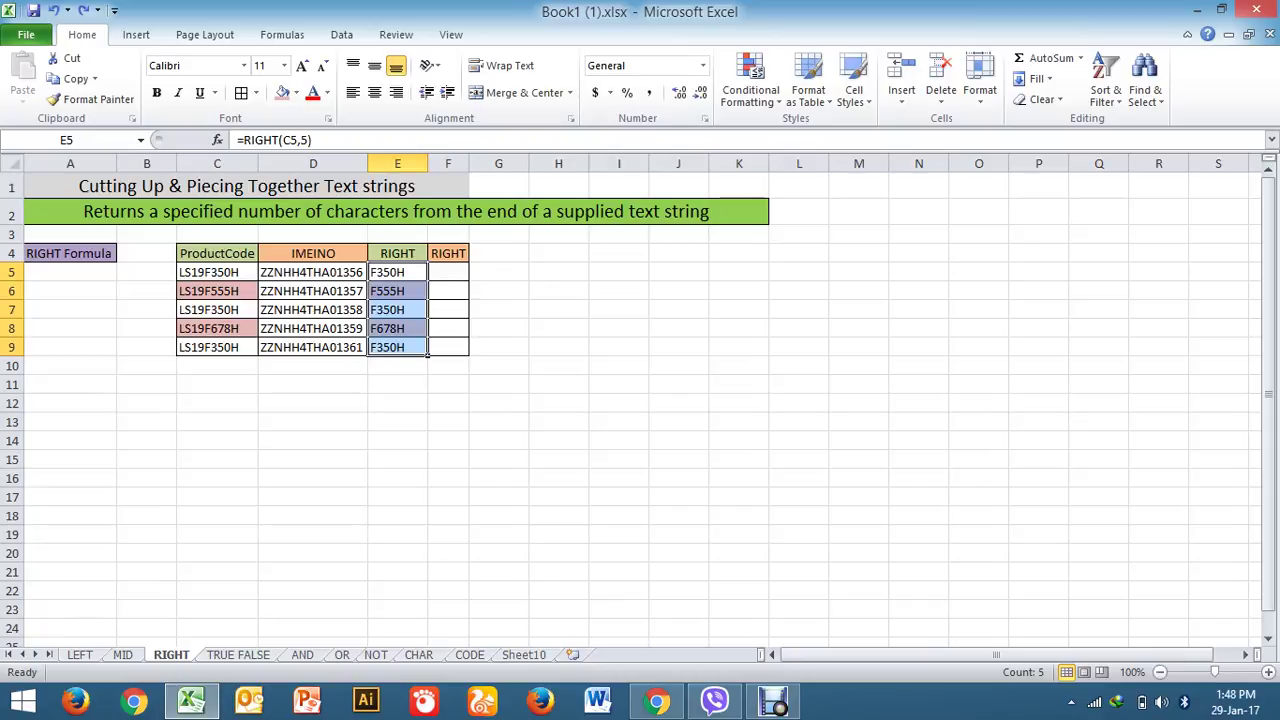
Copy E5:E9 and paste it back onto itself with Paste Special as values only
right_click(400, 273)
left_click(432, 309)
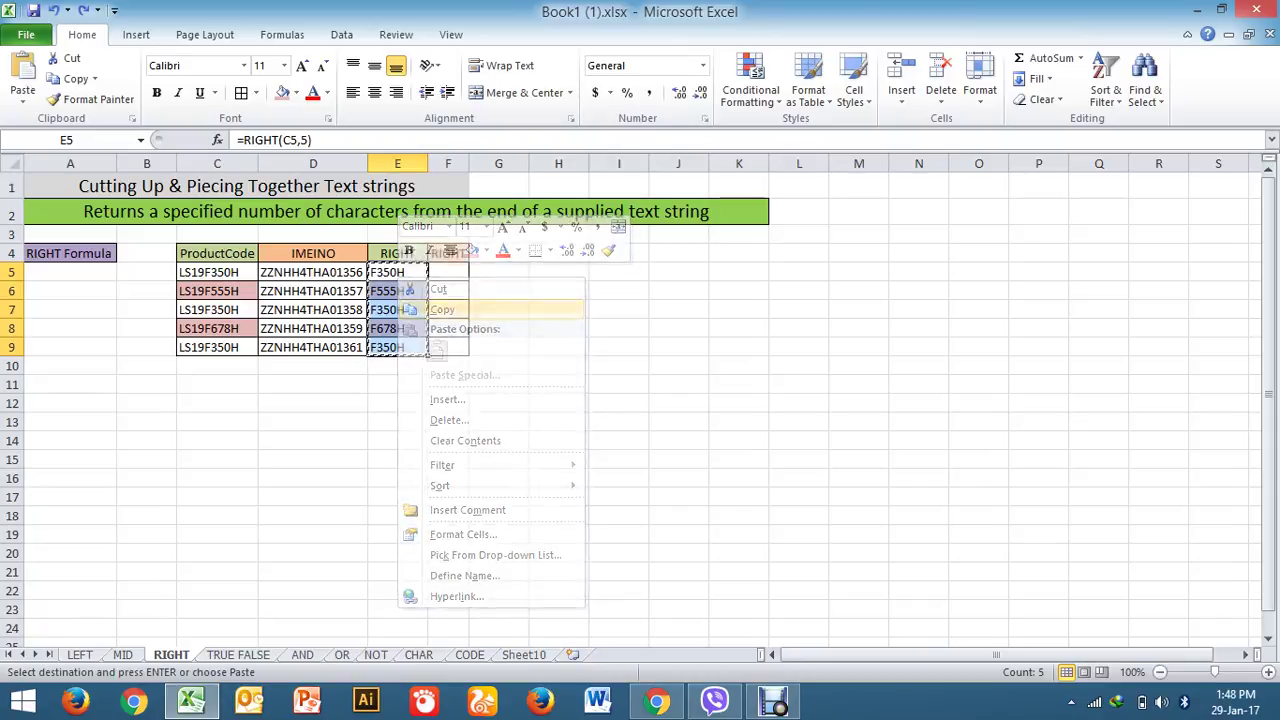
right_click(412, 268)
left_click(470, 369)
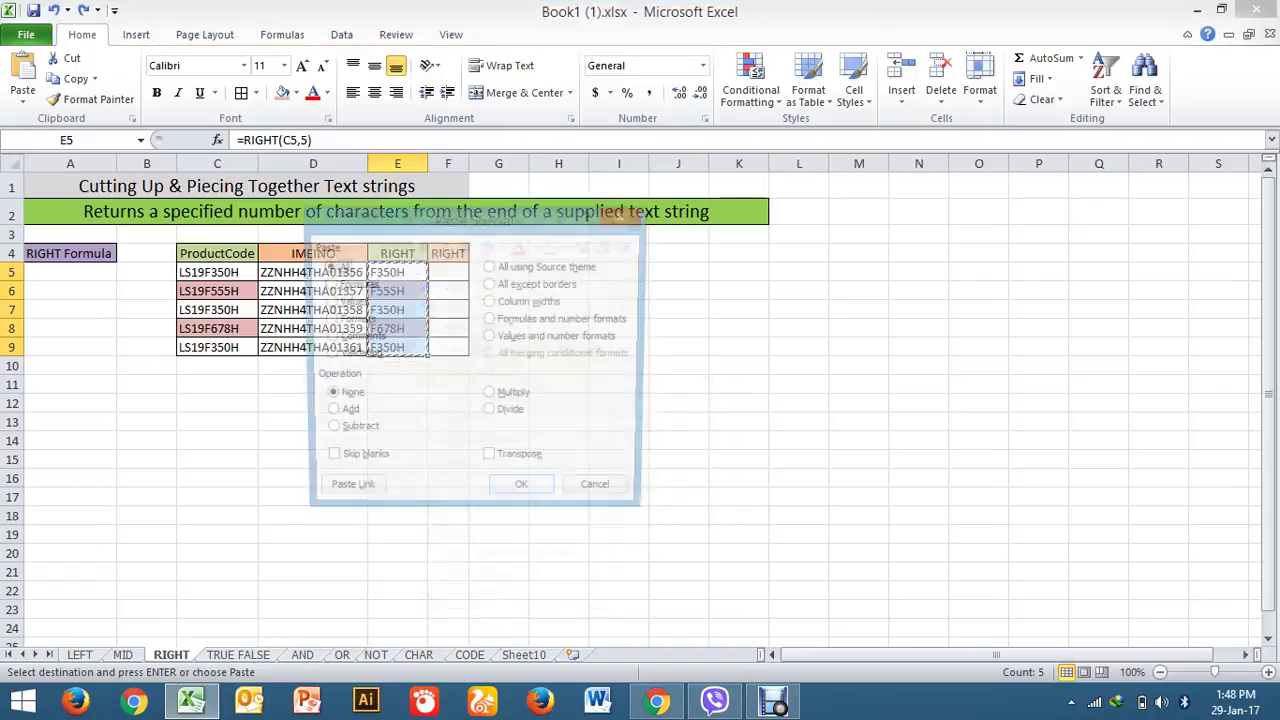
left_click_drag(474, 218, 750, 211)
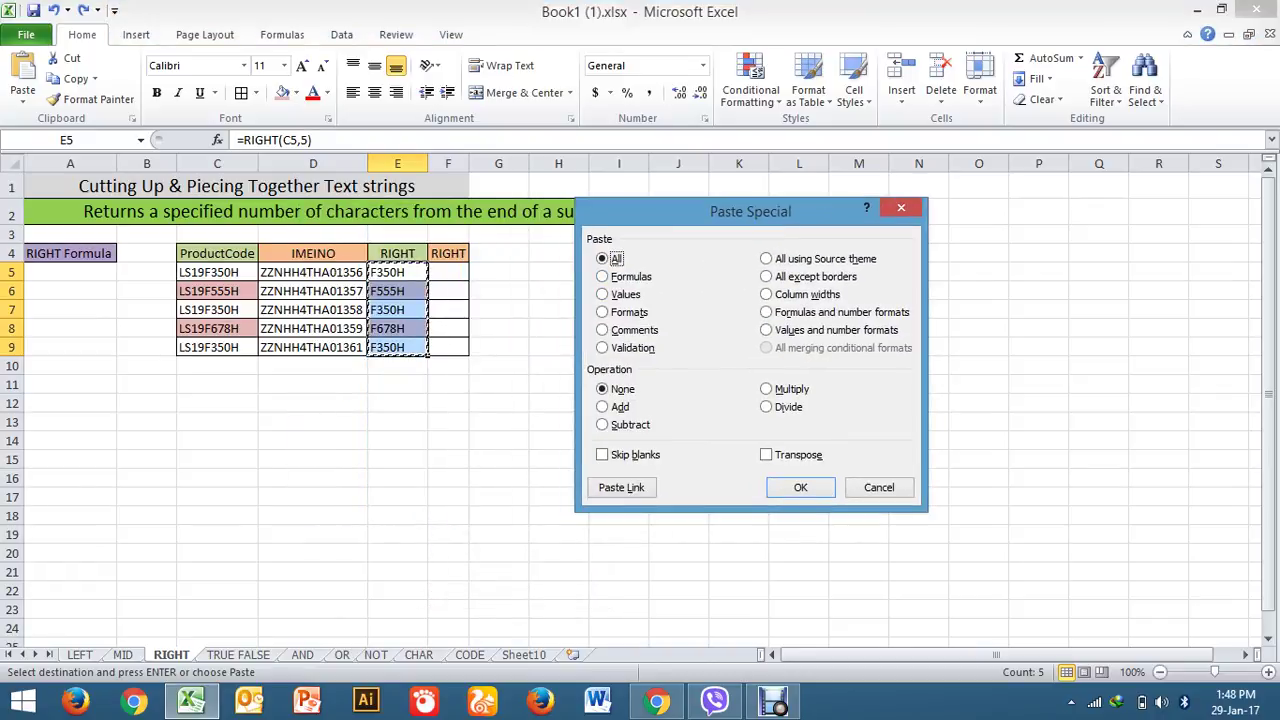
left_click_drag(750, 211, 800, 177)
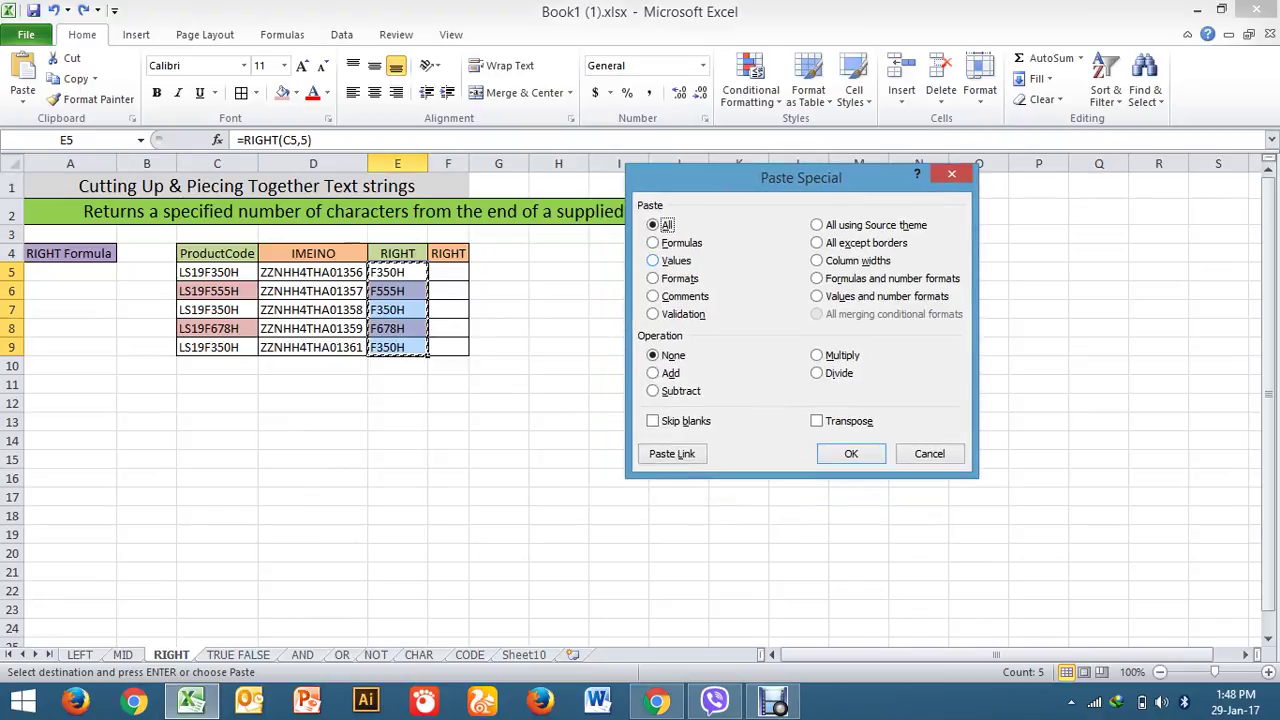
left_click(653, 260)
key("Return")
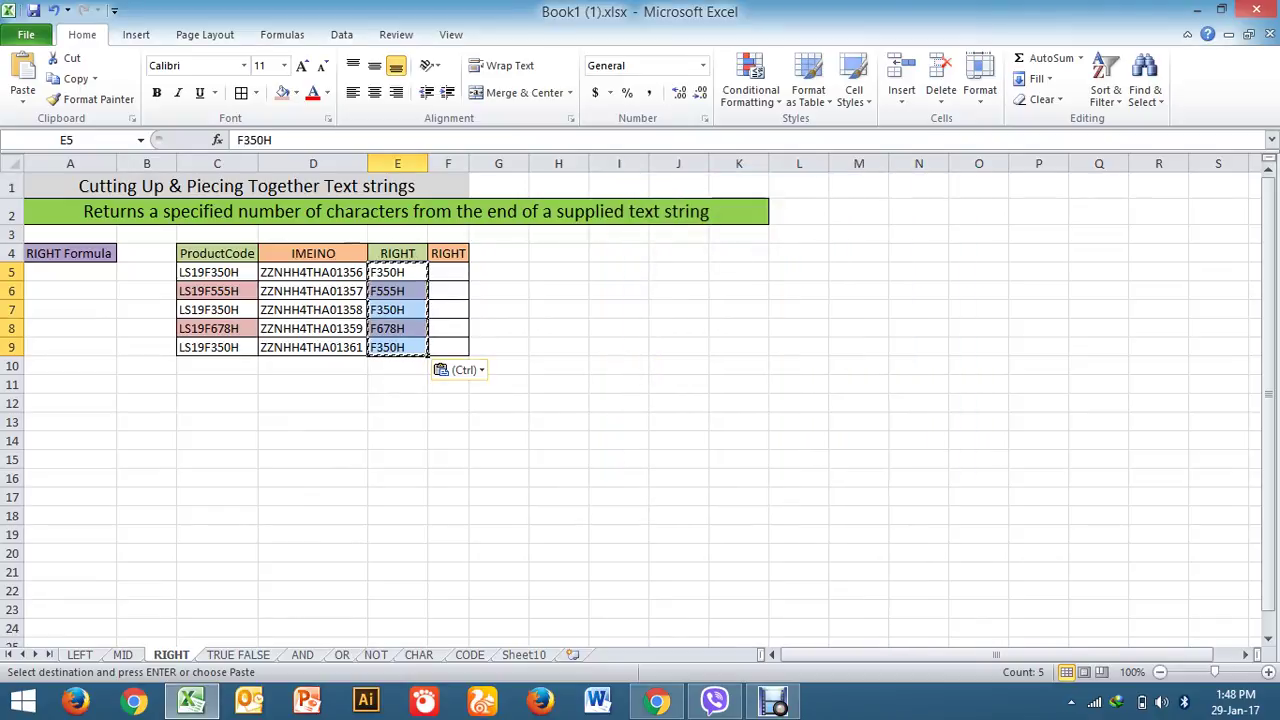
left_click(678, 497)
left_click(397, 272)
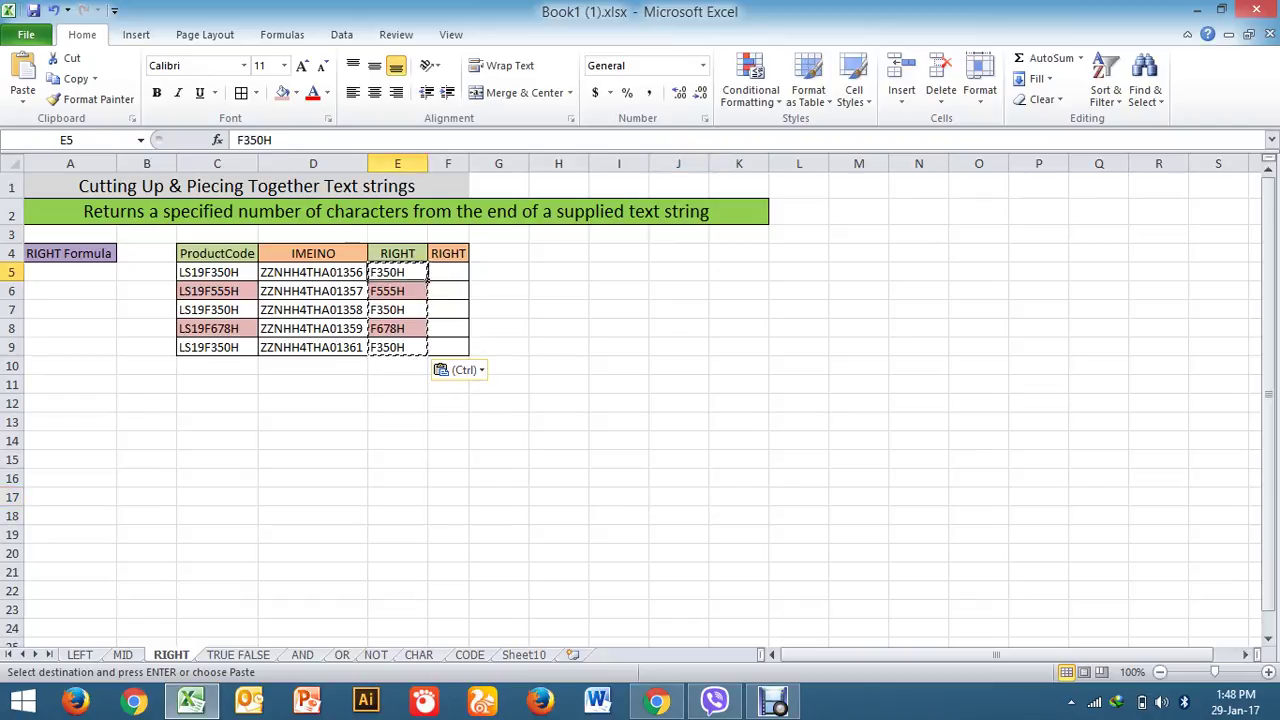
left_click(397, 291)
left_click(397, 328)
left_click(217, 163)
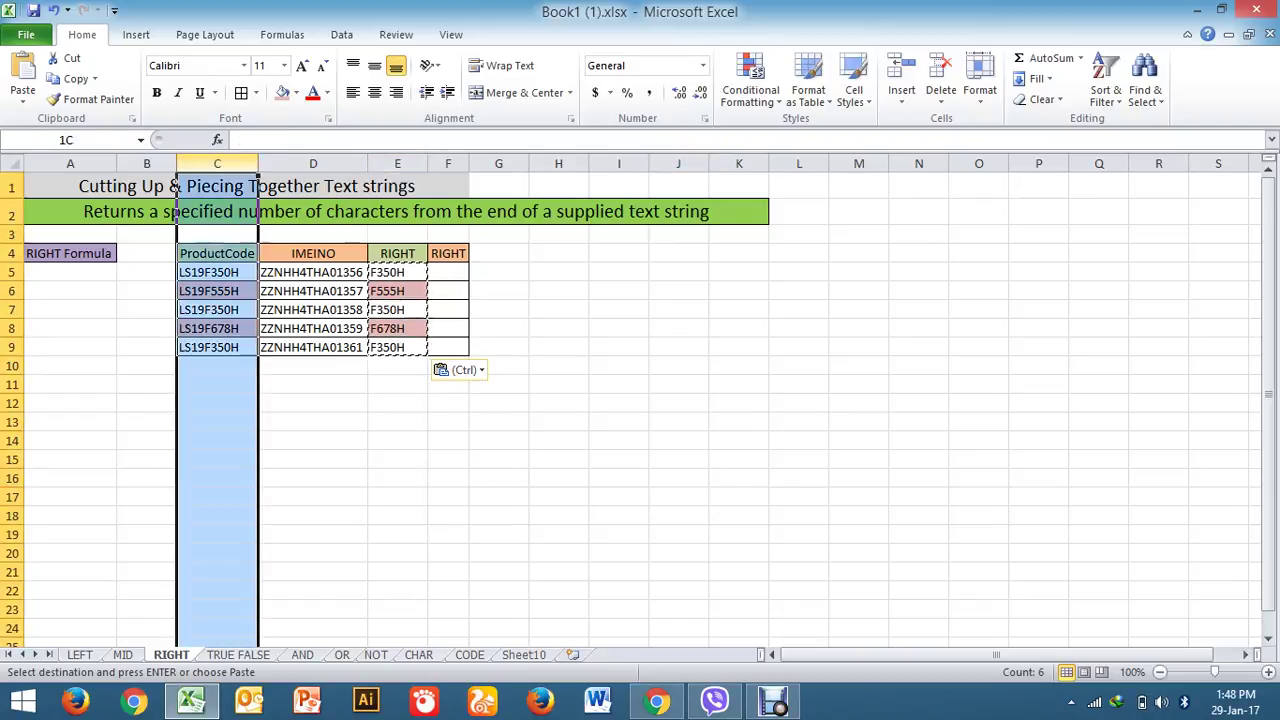
left_click(941, 90)
left_click(897, 309)
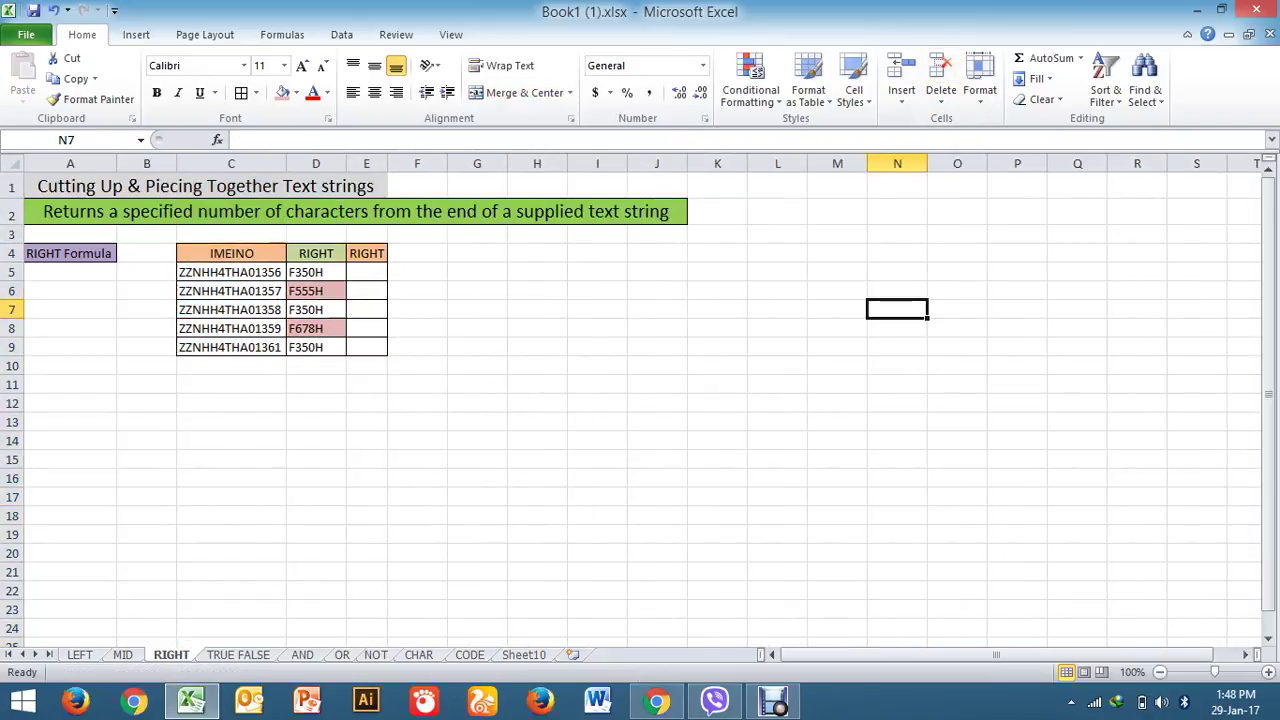
left_click(340, 272)
left_click(345, 310)
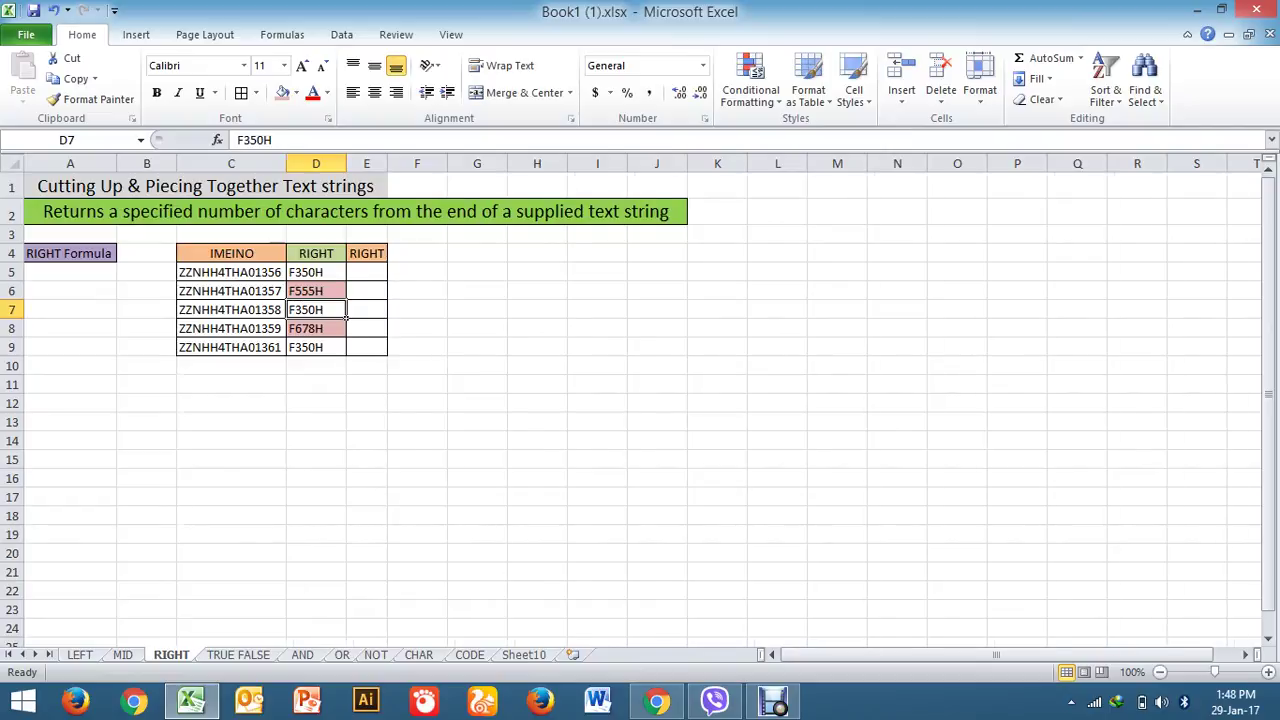
key("ctrl+z")
left_click(498, 347)
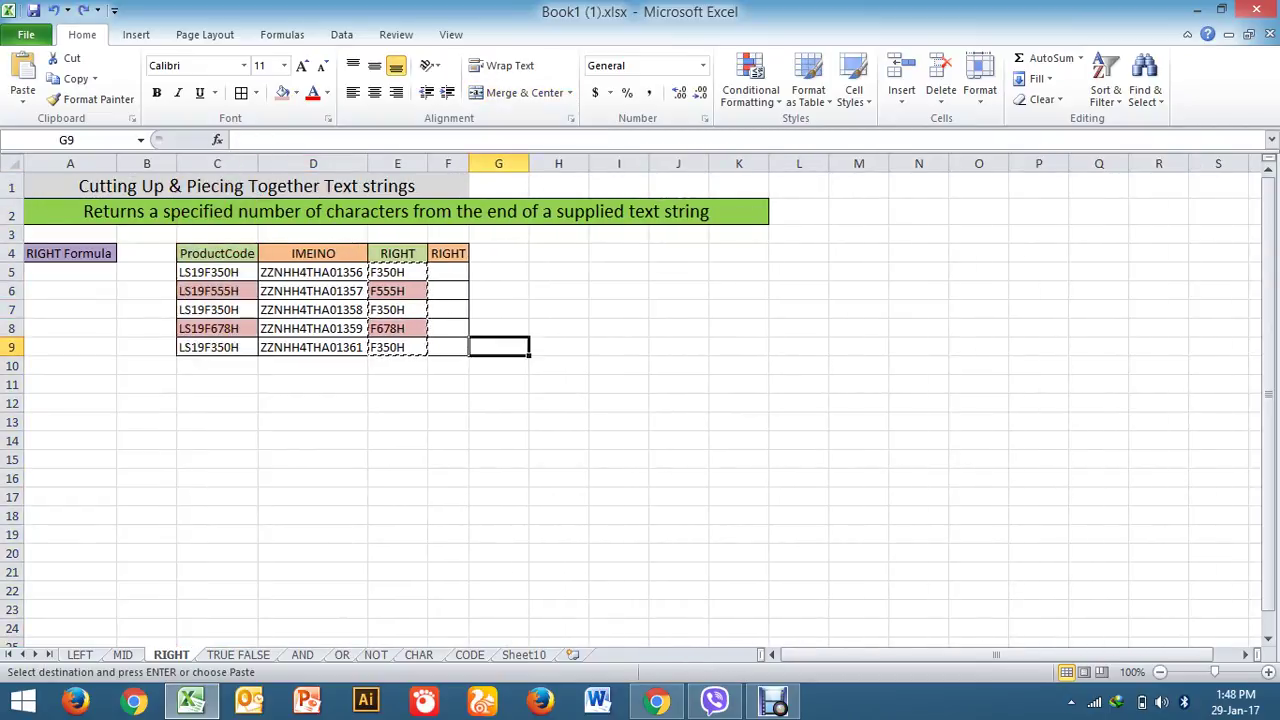
left_click(217, 291)
left_click(397, 272)
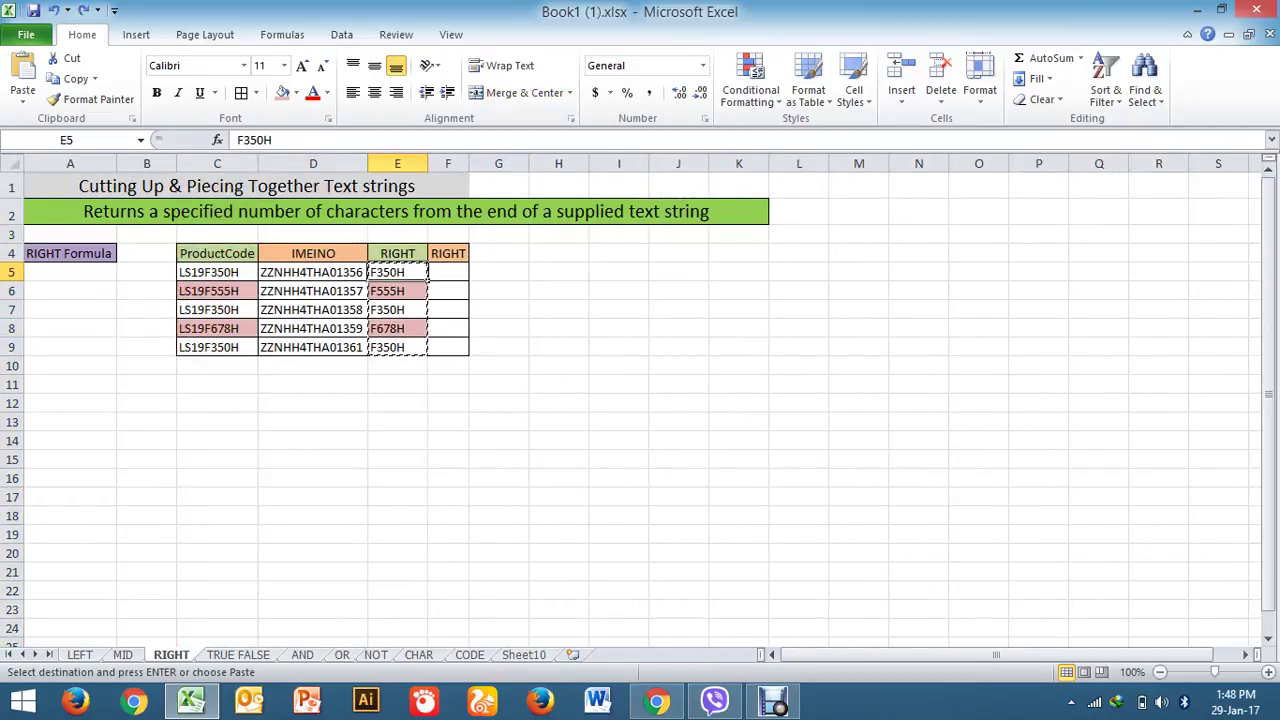
left_click(397, 328)
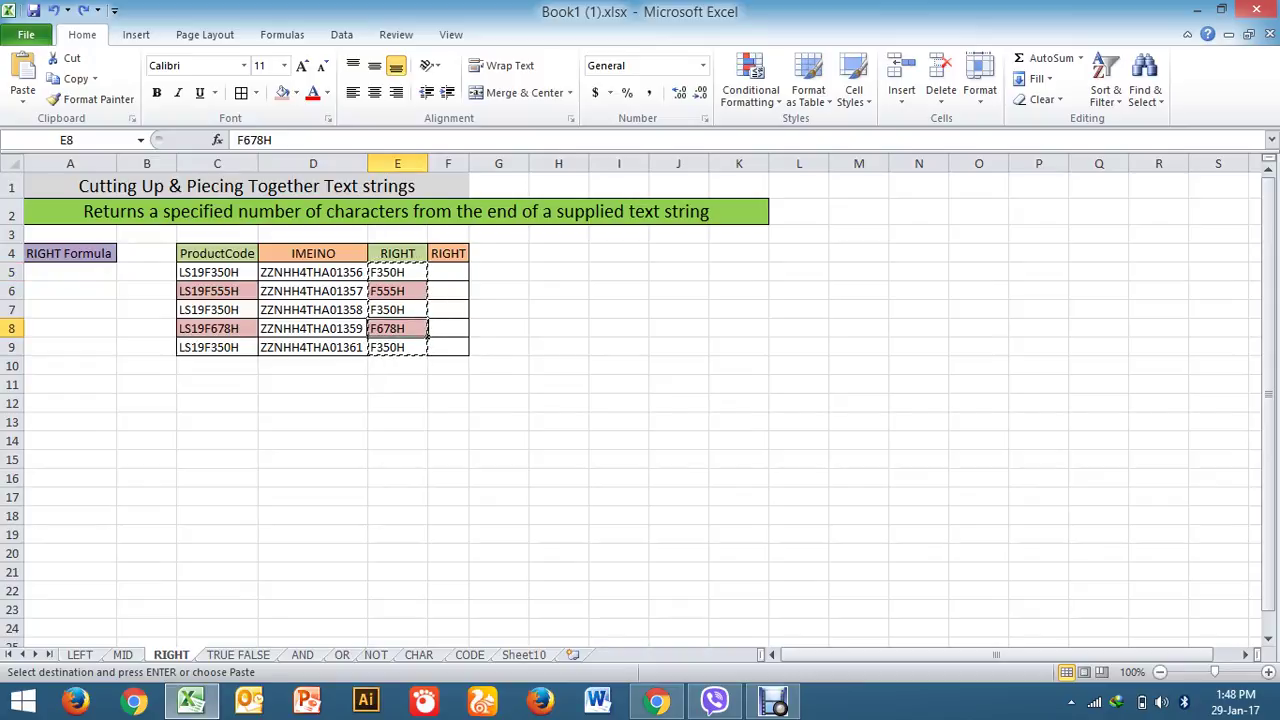
left_click(448, 272)
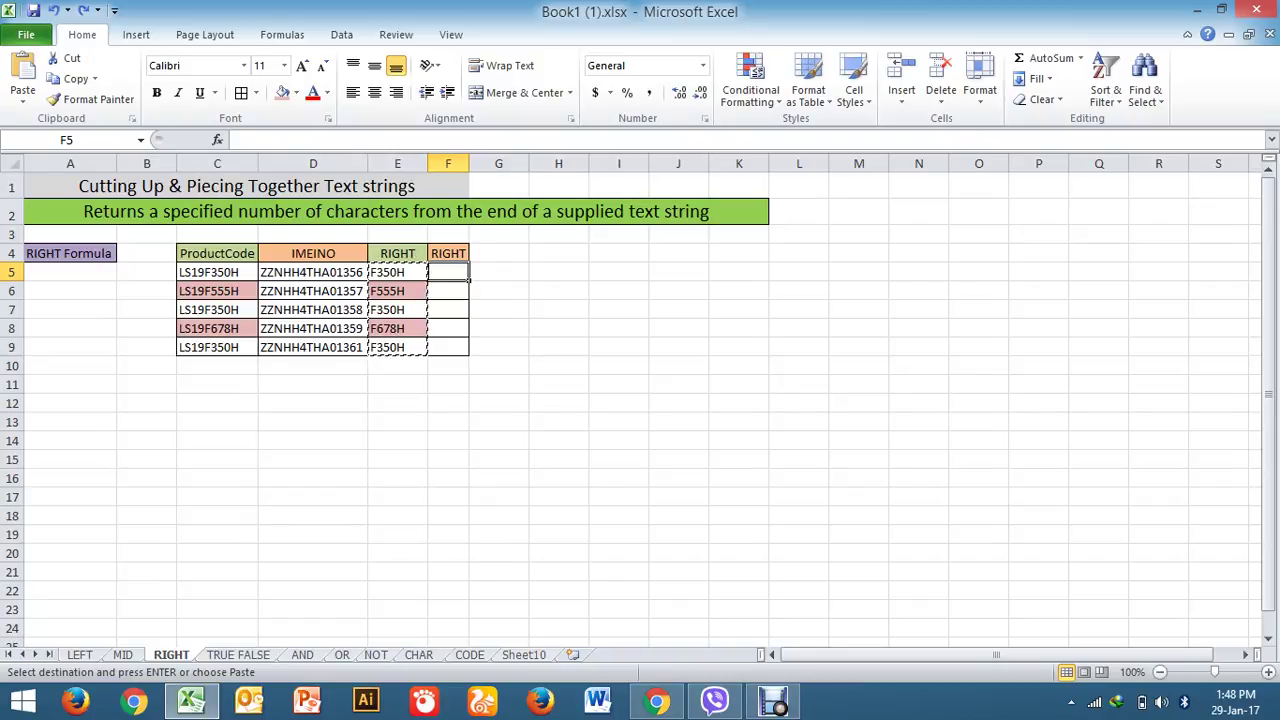
Enter =RIGHT(D5,10) in F5 to show the IMEI ending H4THA01356
type("=")
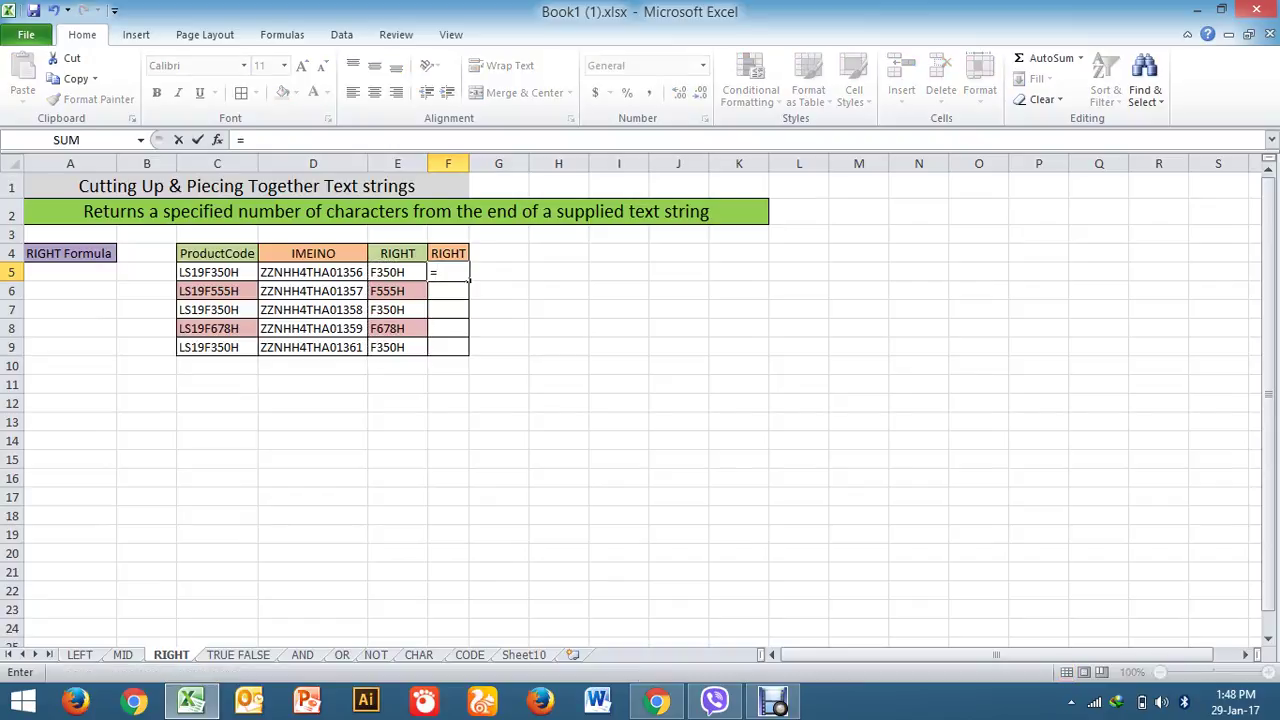
type("ri")
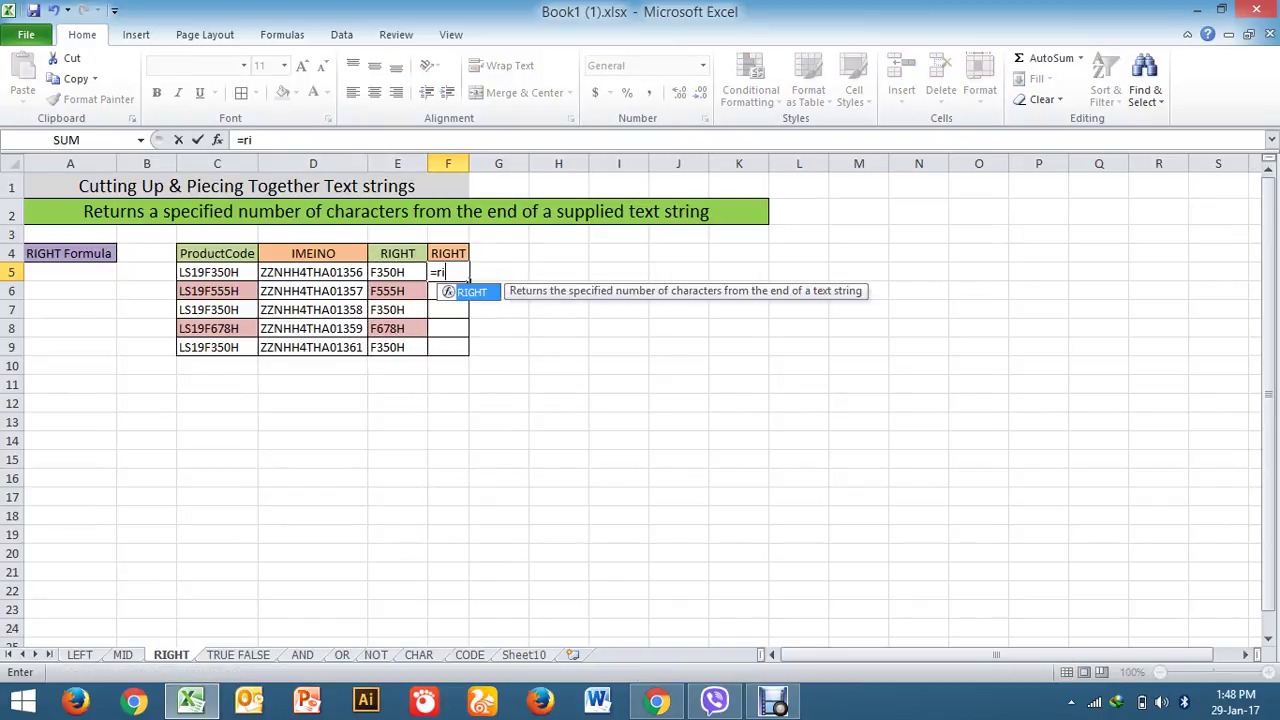
key("Tab")
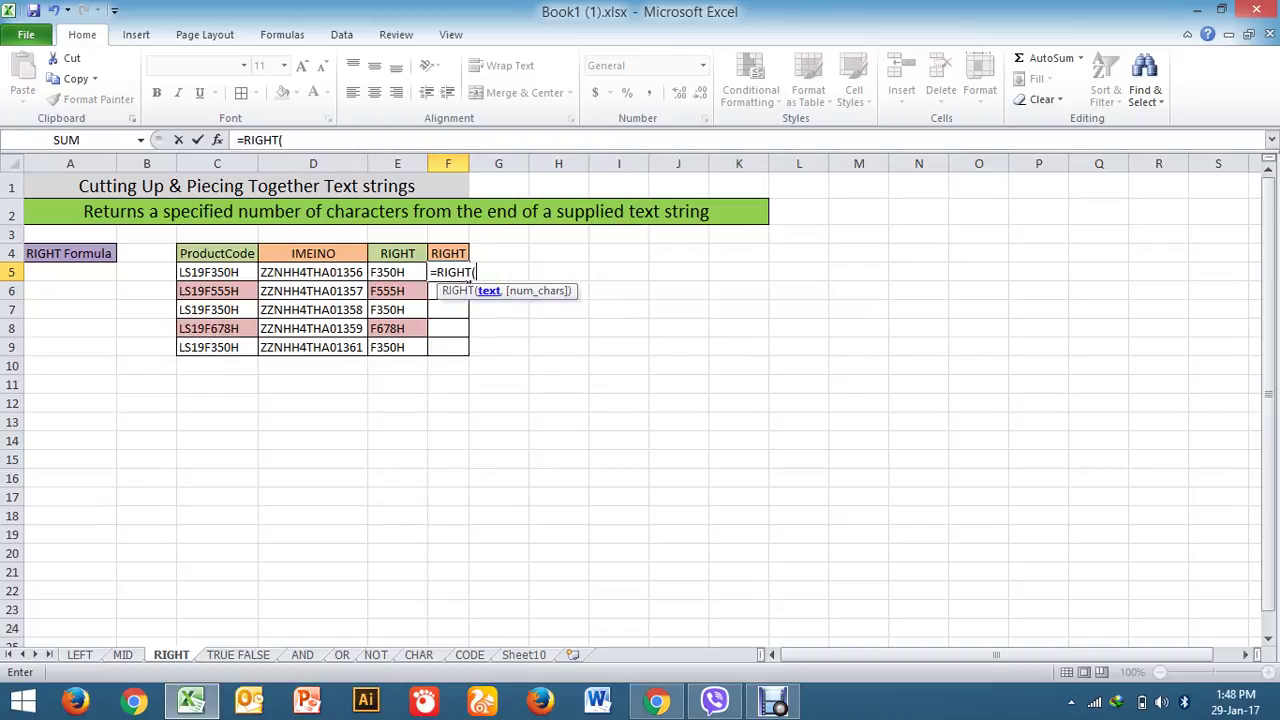
key("Left")
key("Left")
type(",")
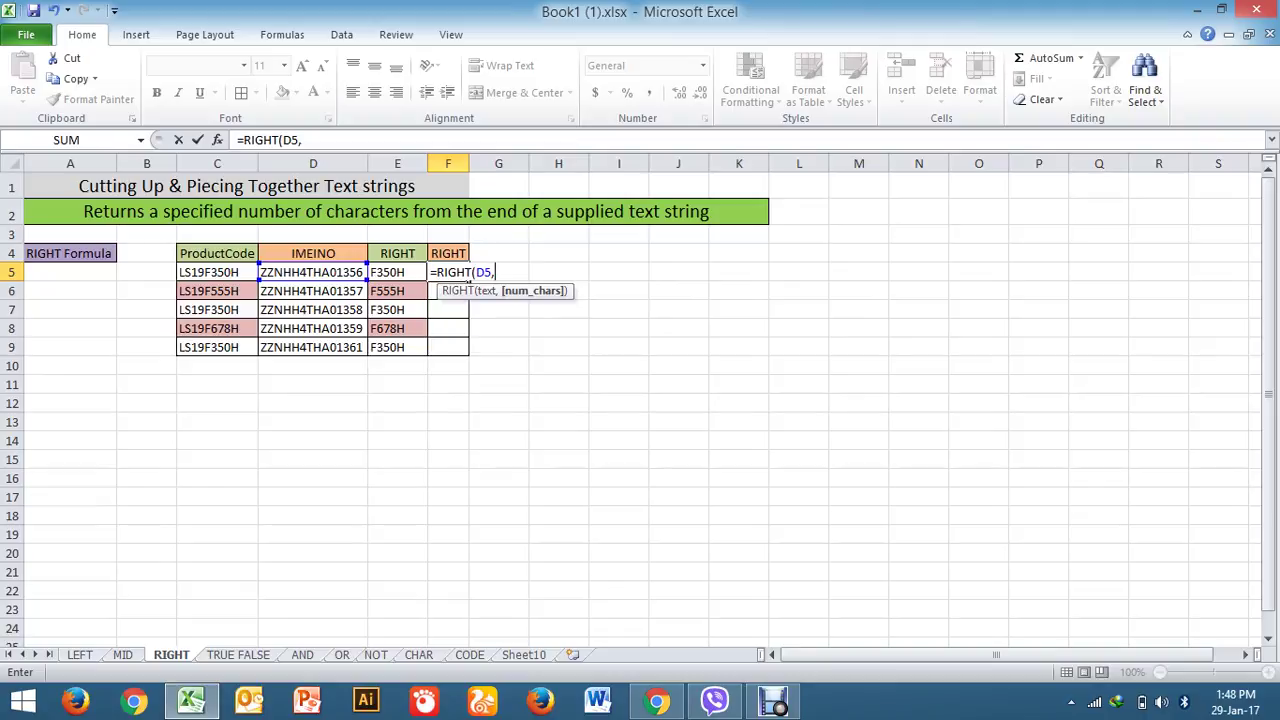
type("10)")
key("Return")
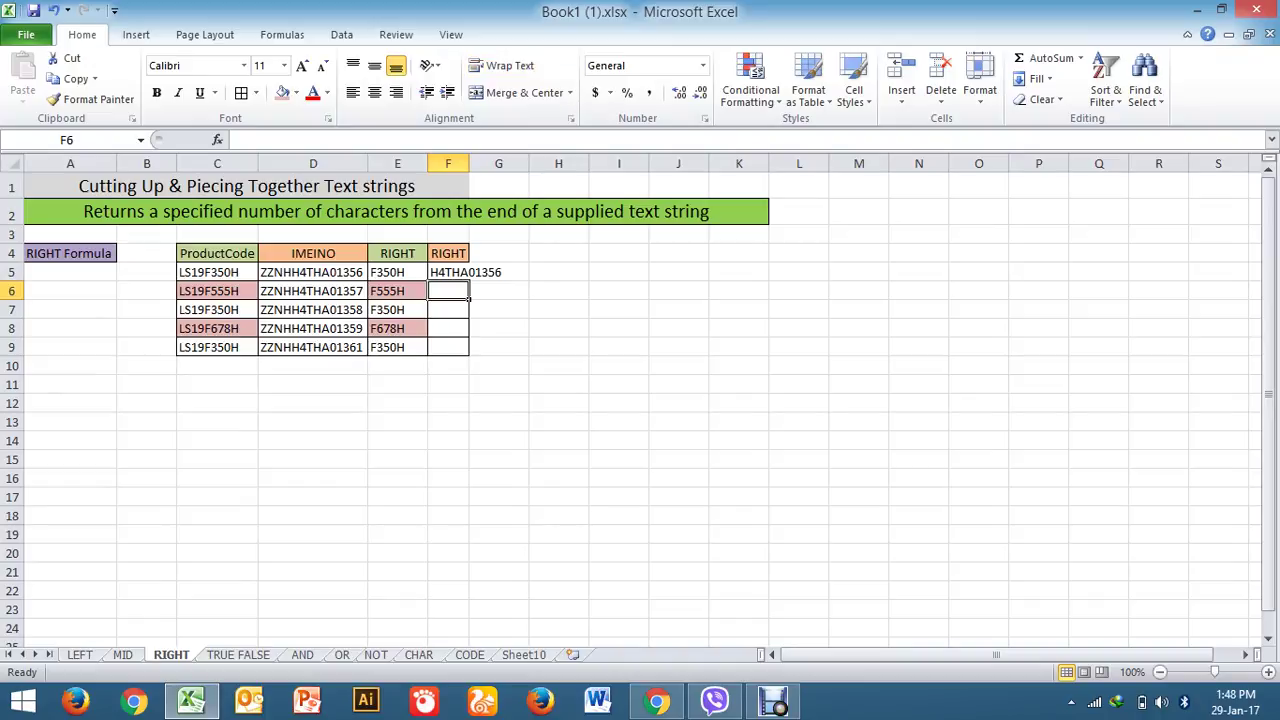
Autofit column F and fill the F5 formula down to F9
double_click(469, 163)
left_click(535, 328)
left_click(466, 272)
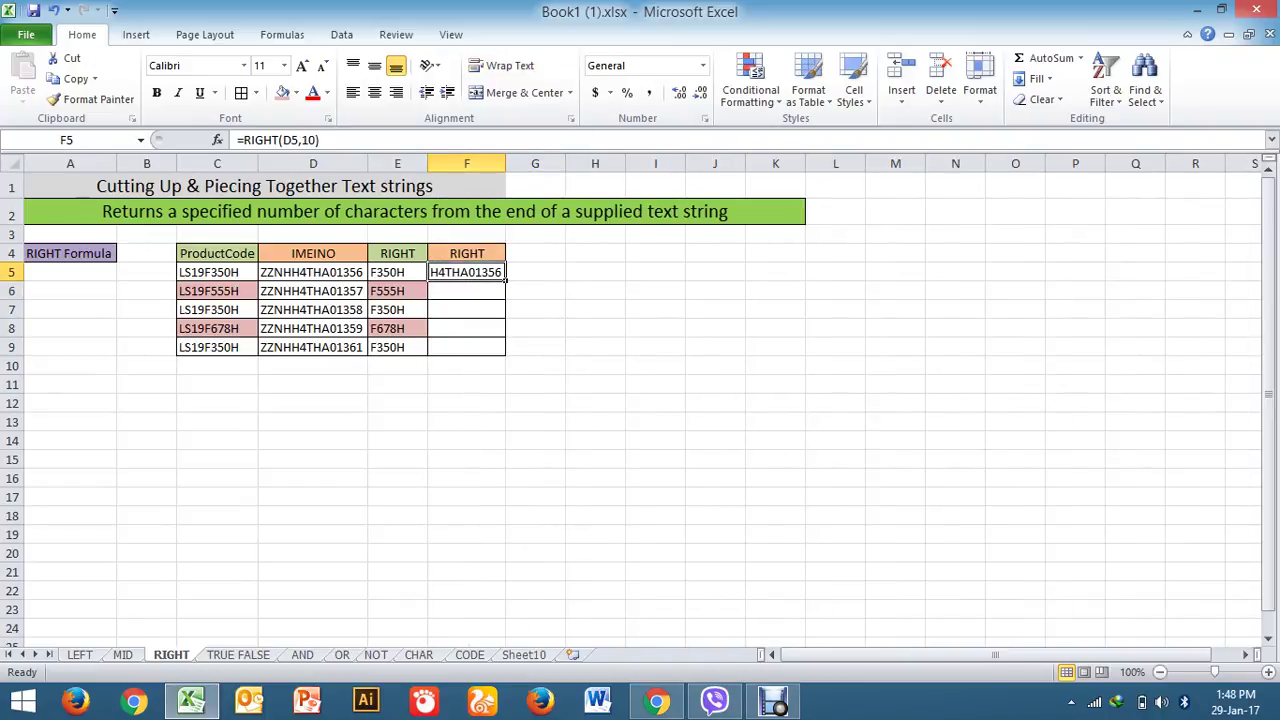
mouse_move(505, 281)
left_mouse_down()
mouse_move(480, 296)
mouse_move(480, 347)
left_mouse_up()
left_click(655, 347)
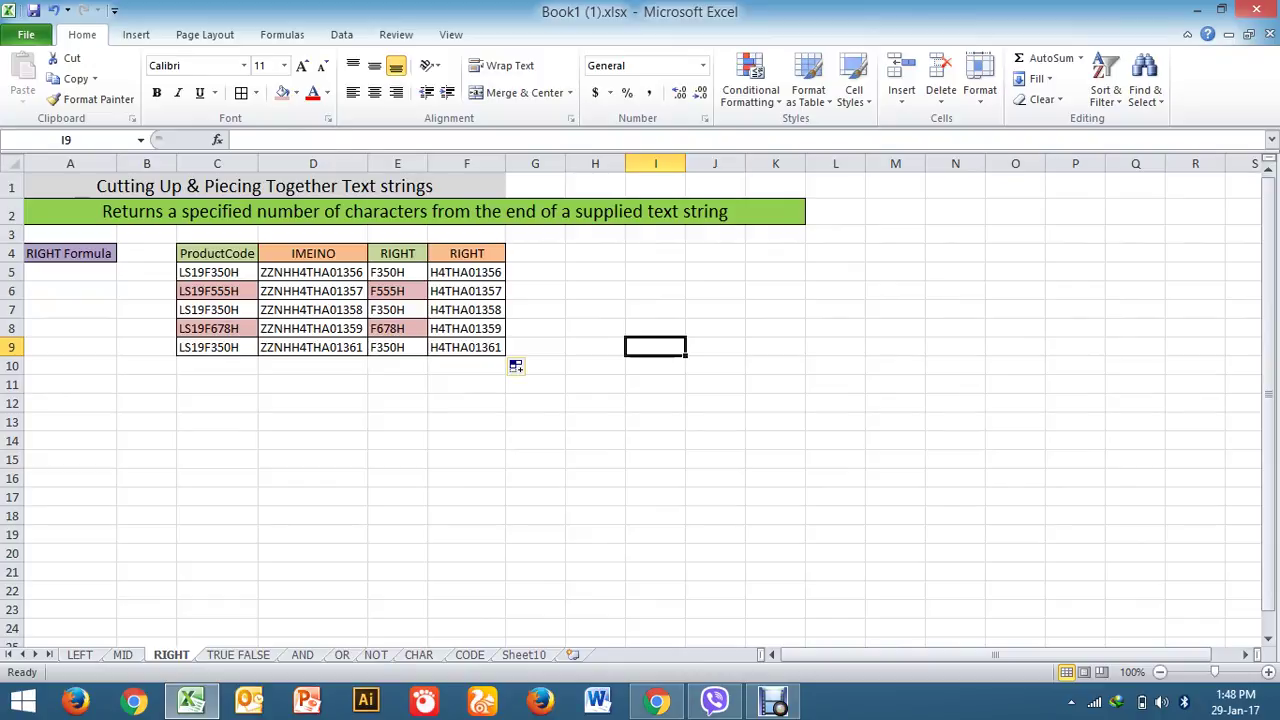
Compare the IMEI numbers in column D with their 10-character endings in column F
left_click(312, 272)
left_click(466, 272)
left_click(366, 293)
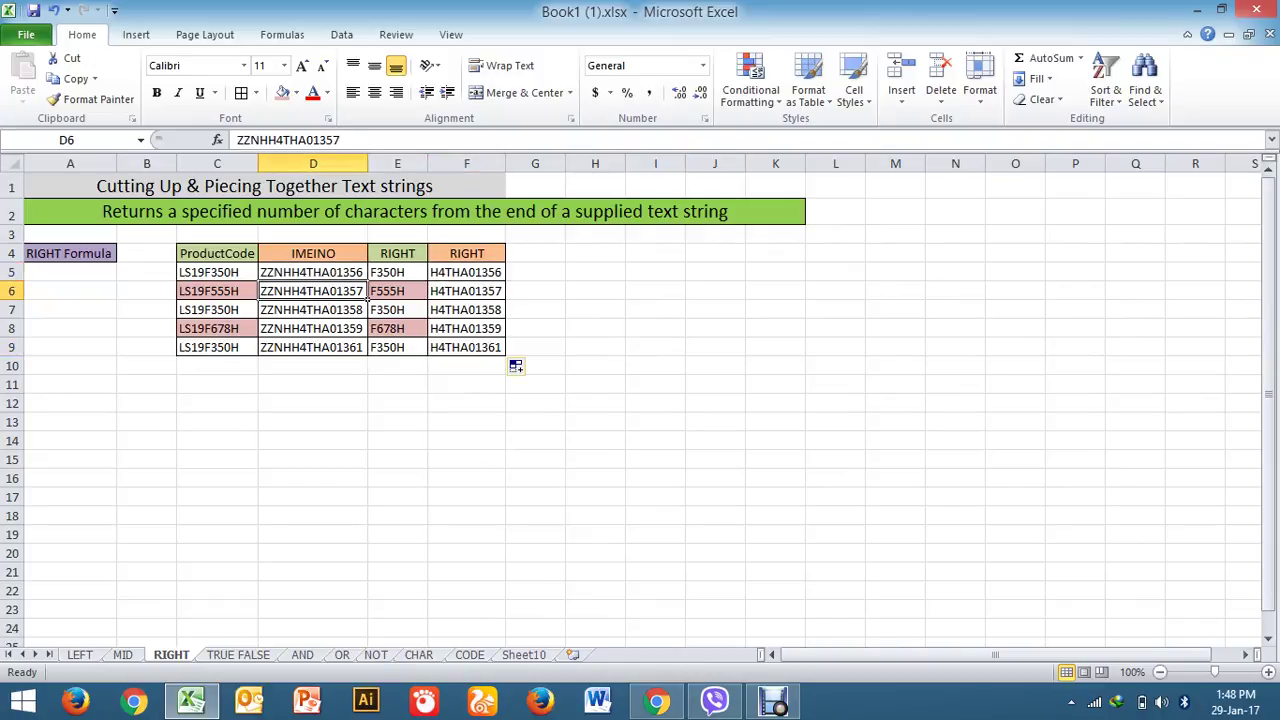
key("Right")
key("Right")
key("Up")
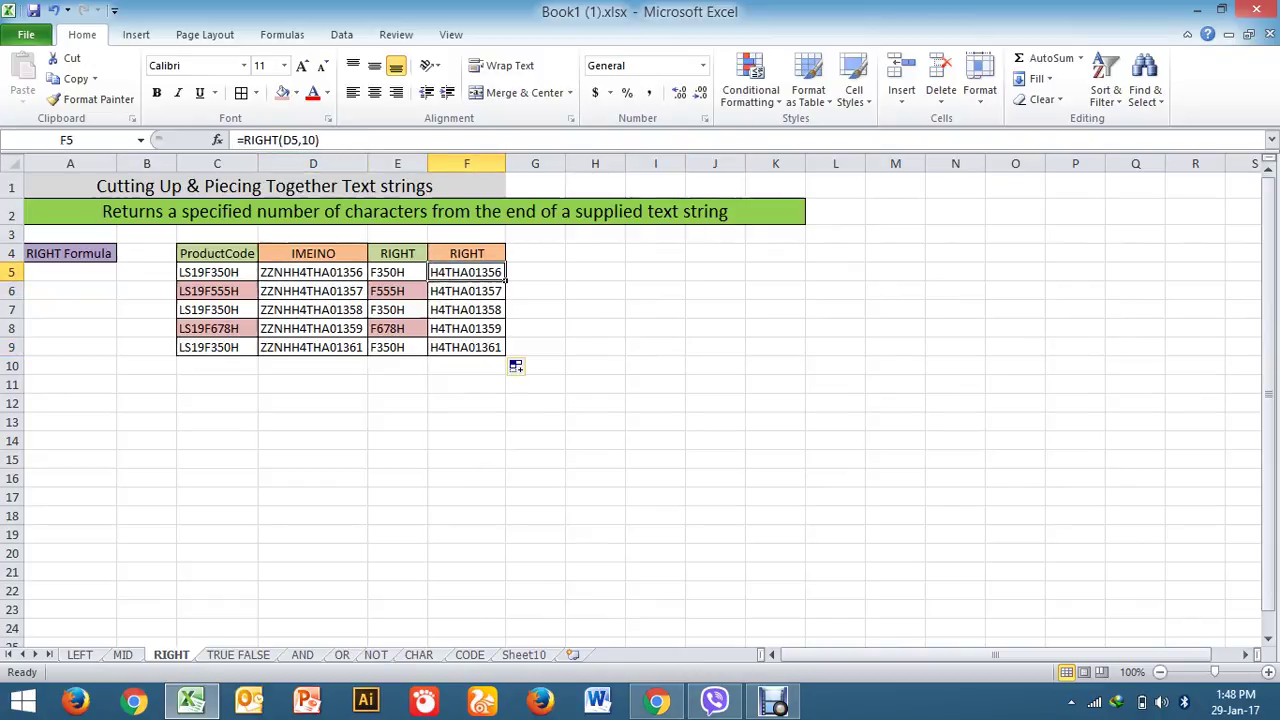
key("Left")
key("Left")
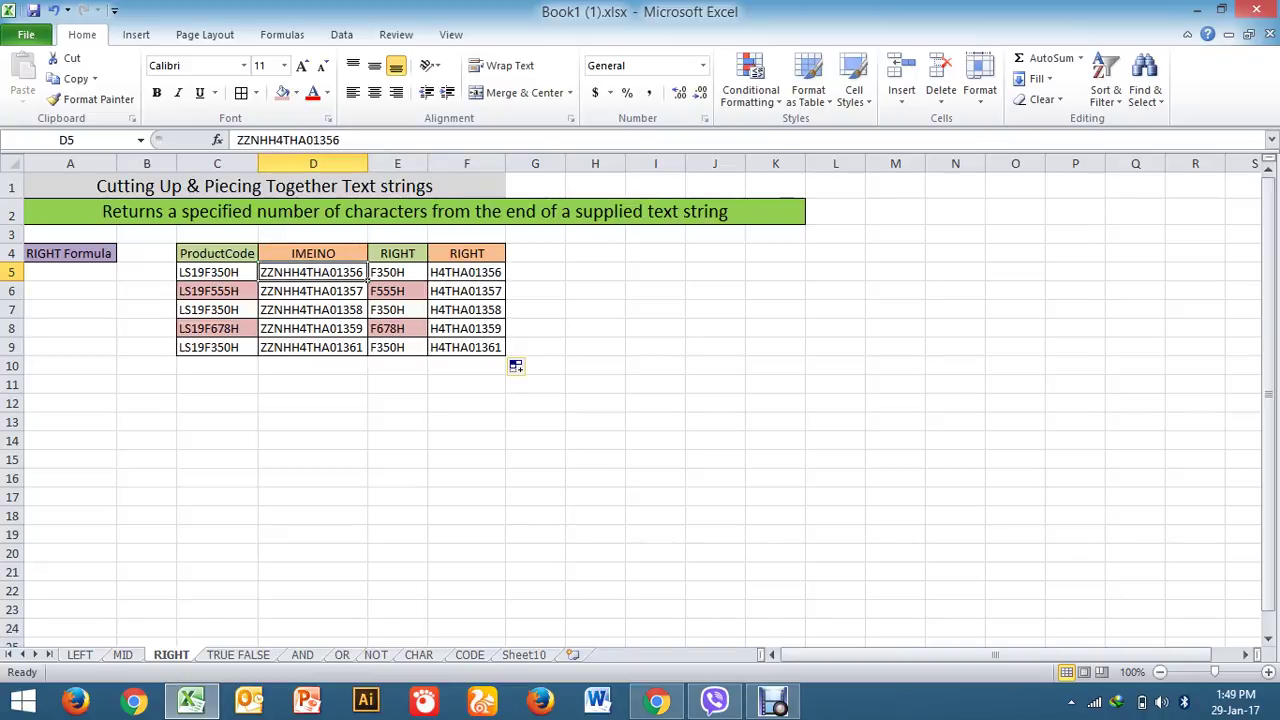
left_click(500, 276)
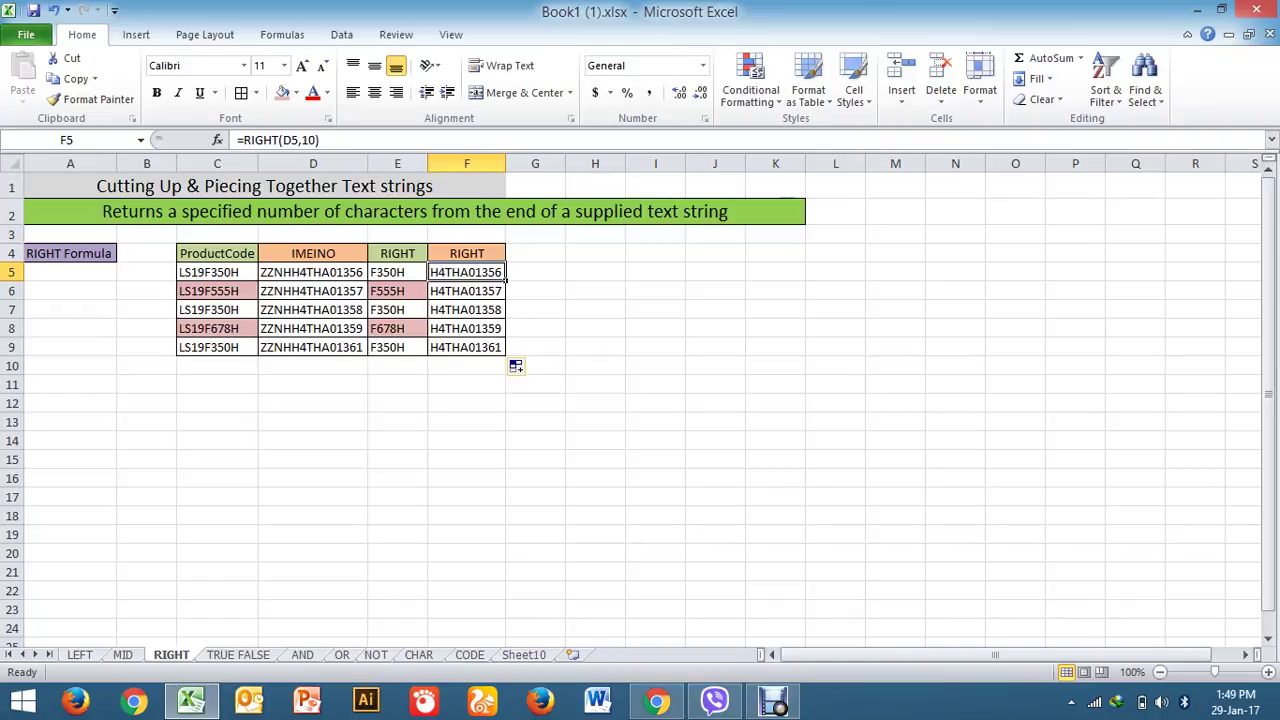
left_click_drag(500, 276, 500, 347)
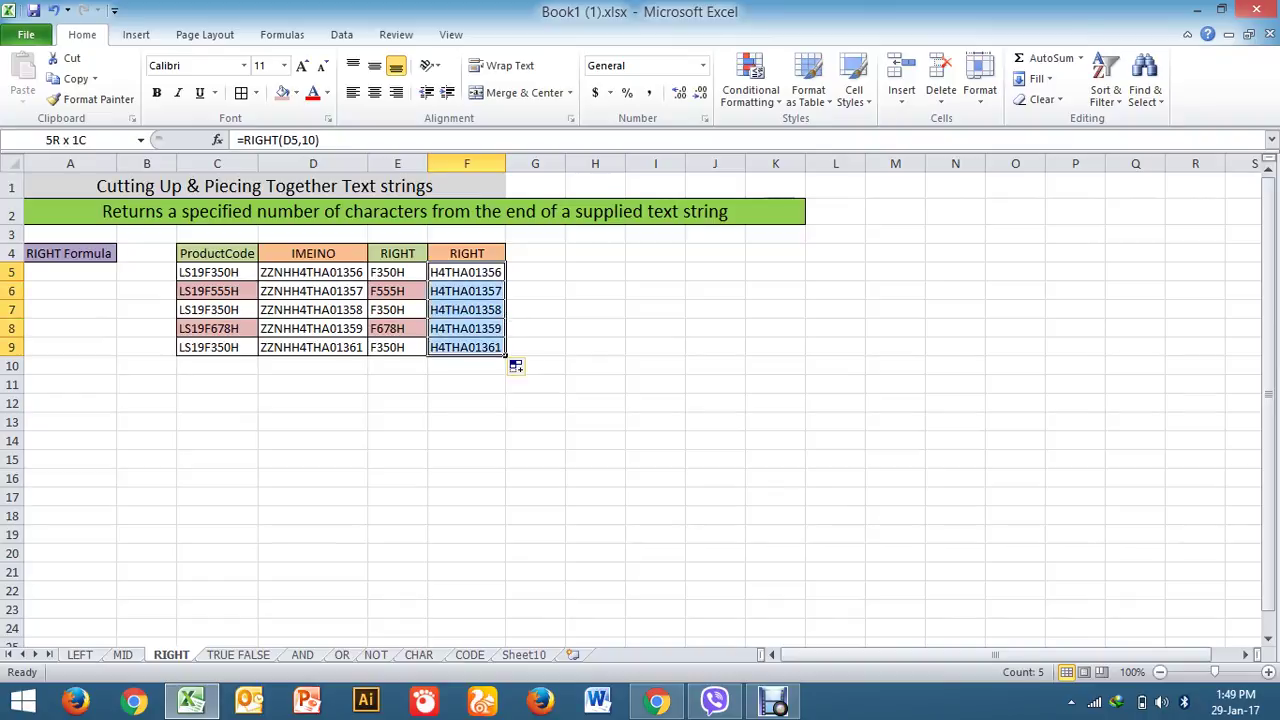